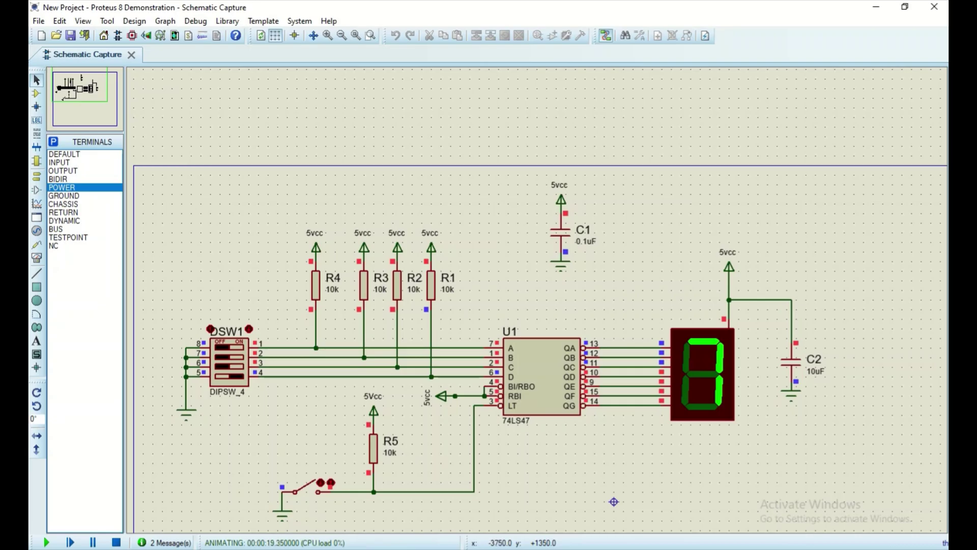
pyautogui.scroll(1, 614, 502)
pyautogui.scroll(-3, 774, 388)
pyautogui.scroll(1, 833, 454)
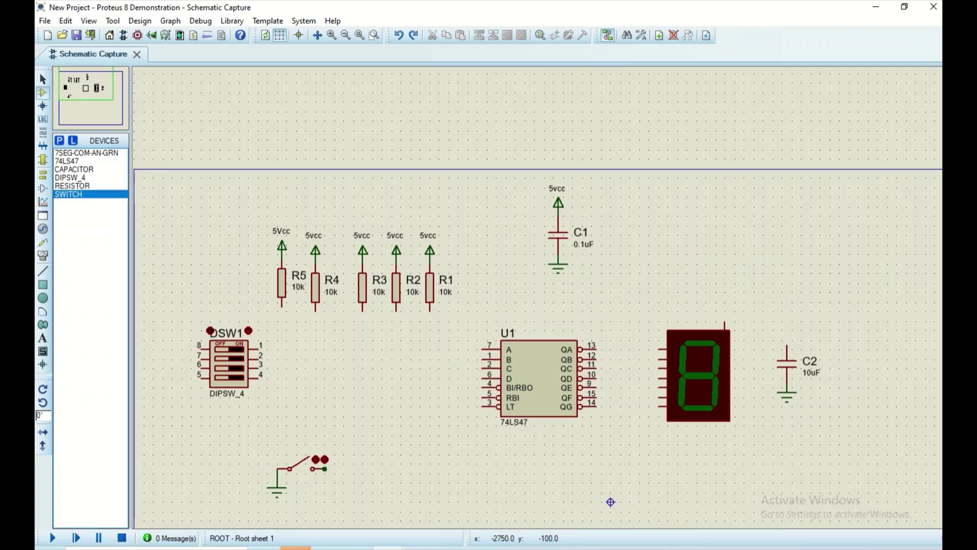
pyautogui.scroll(-2, 748, 440)
pyautogui.scroll(2, 567, 493)
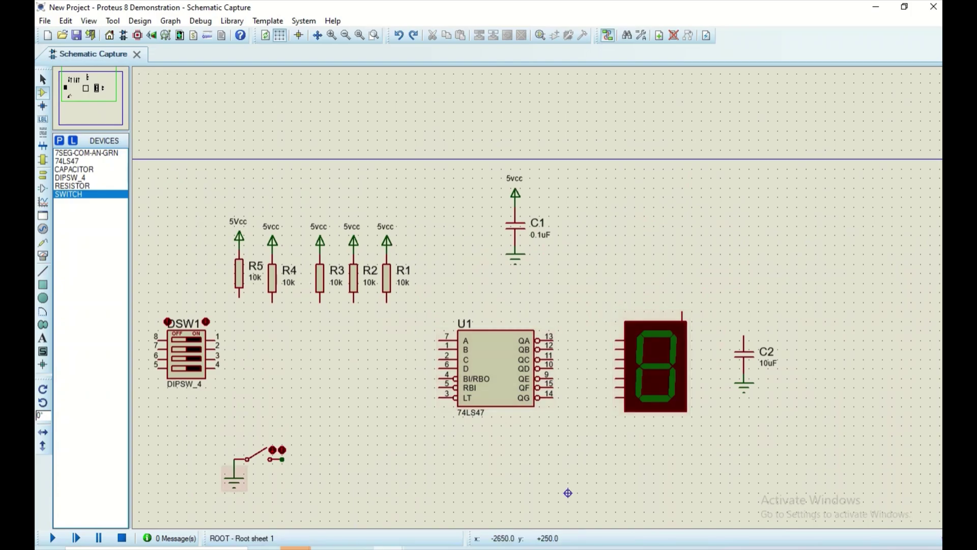
# Step: Review the loaded devices 7SEG-COM-AN-GRN, 74LS47, CAPACITOR, DIPSW_4, RESISTOR and SWITCH, and look at the device picker without adding a part
pyautogui.click(87, 152)
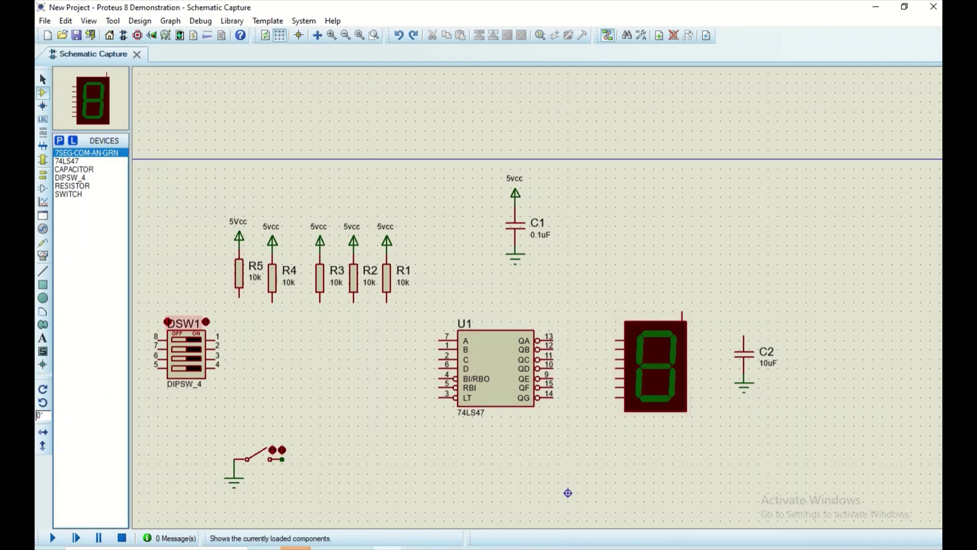
pyautogui.click(67, 160)
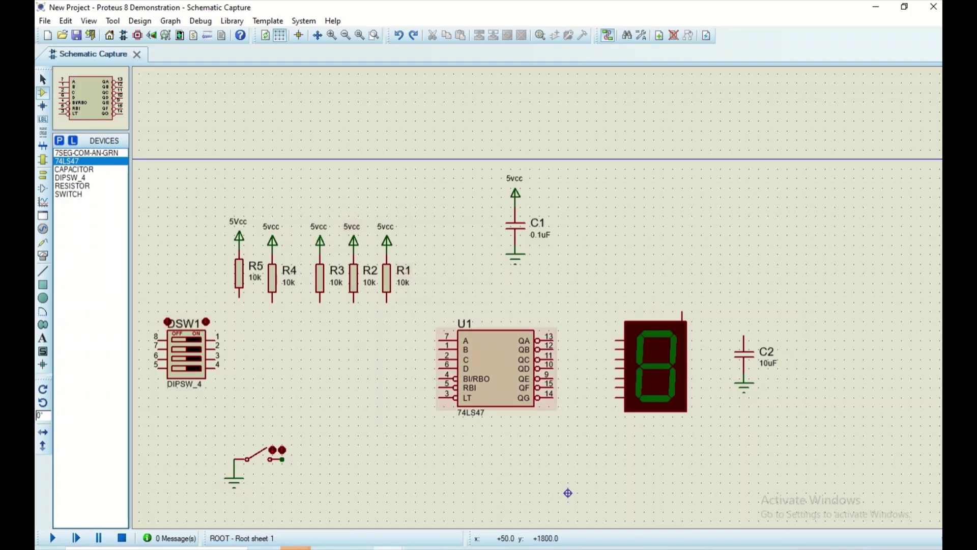
pyautogui.click(73, 169)
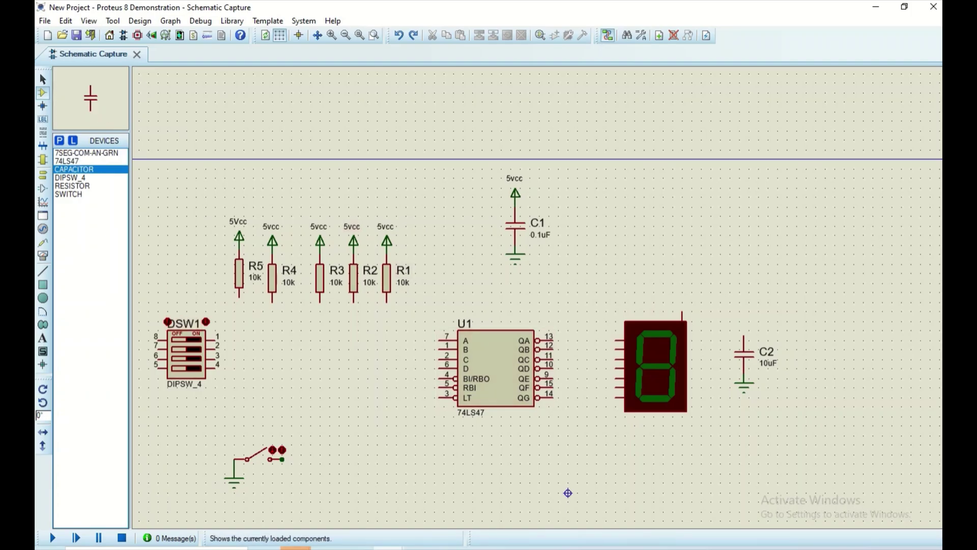
pyautogui.click(70, 178)
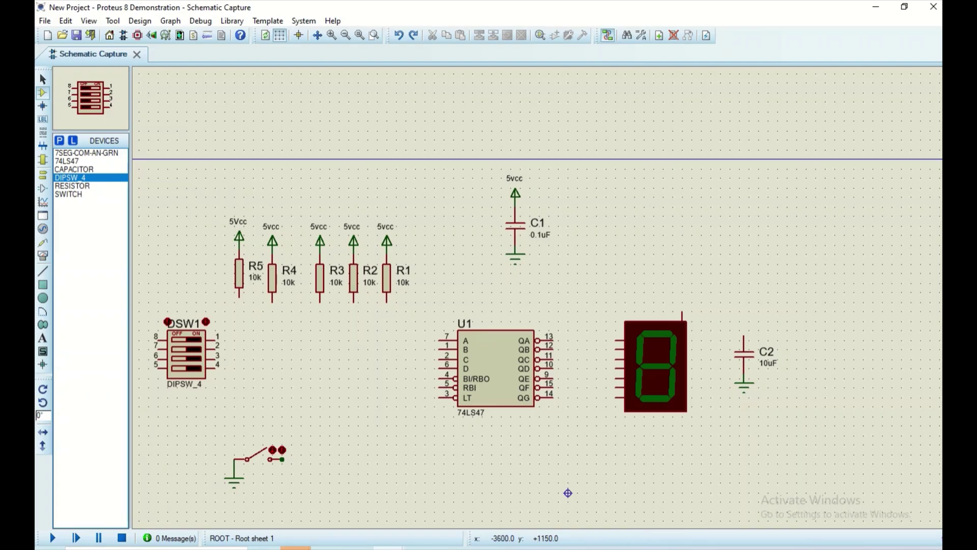
pyautogui.click(72, 186)
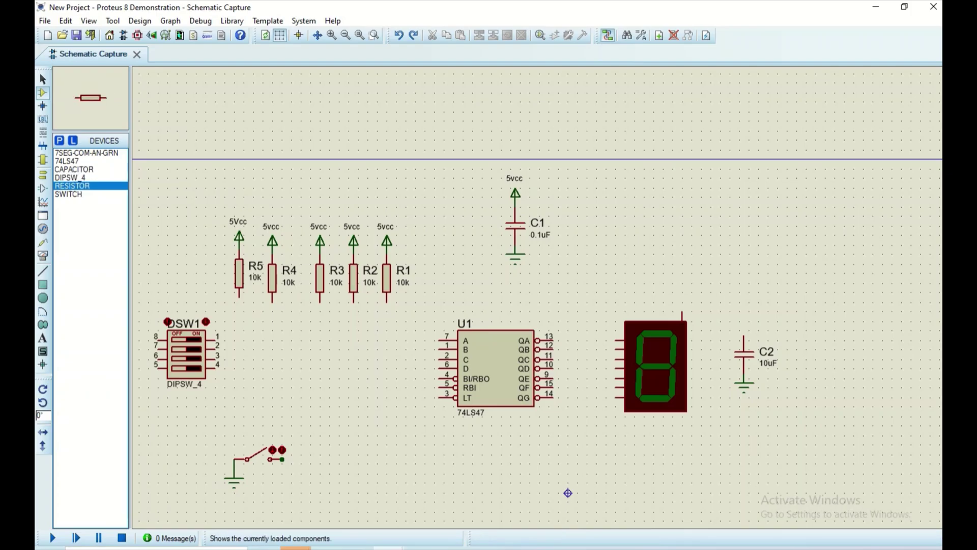
pyautogui.click(72, 193)
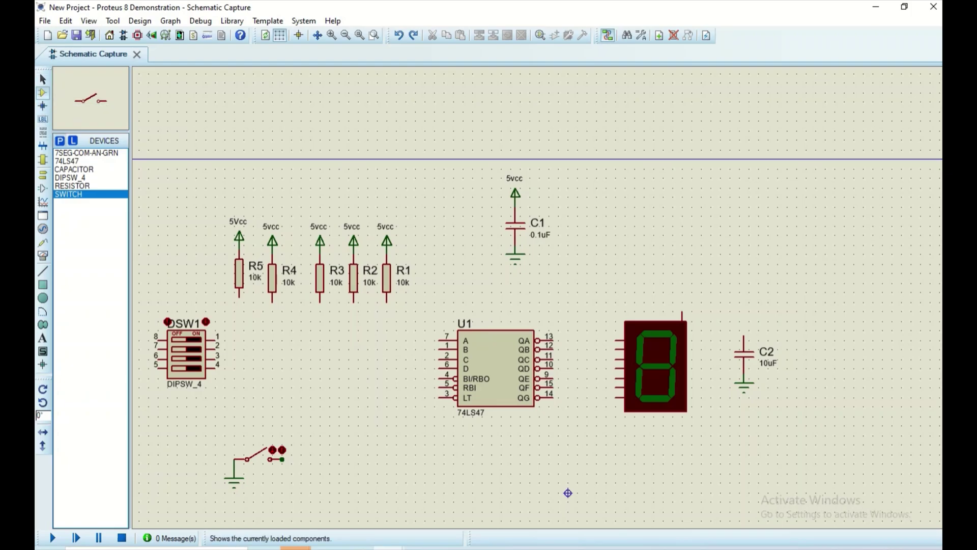
pyautogui.press('p')
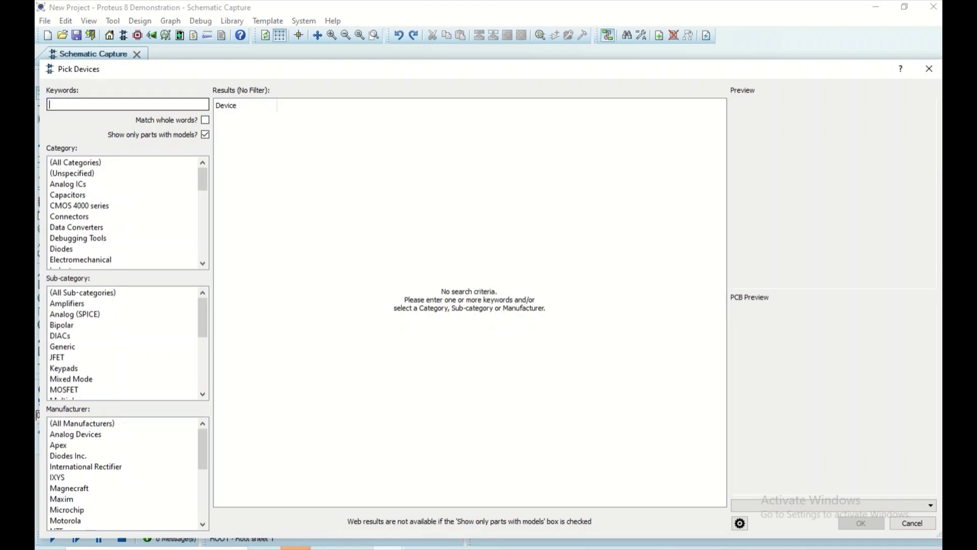
pyautogui.click(928, 68)
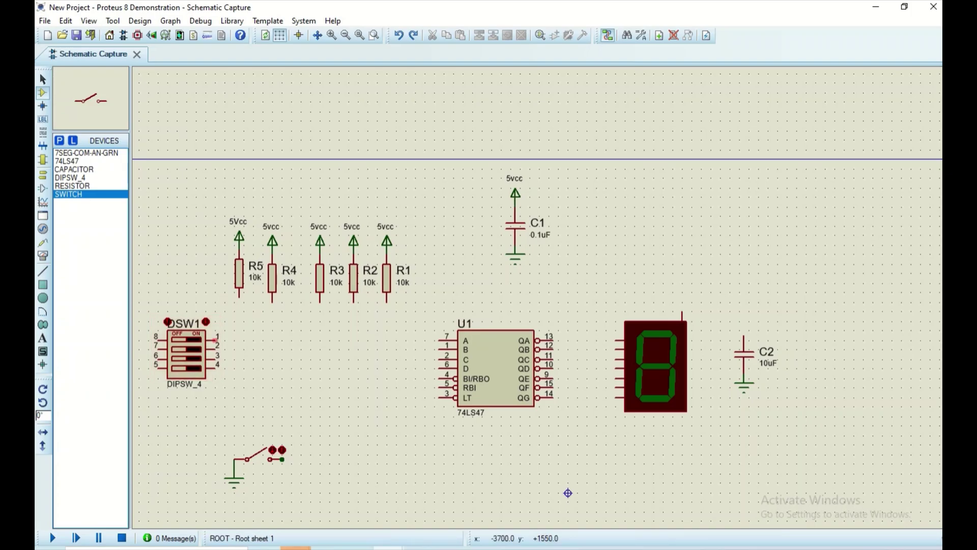
# Step: Wire pins 1, 2, 3 and 4 of DIP switch DSW1 to inputs A, B, C and D of U1
pyautogui.scroll(1, 215, 343)
pyautogui.scroll(-1, 537, 297)
pyautogui.scroll(1, 689, 311)
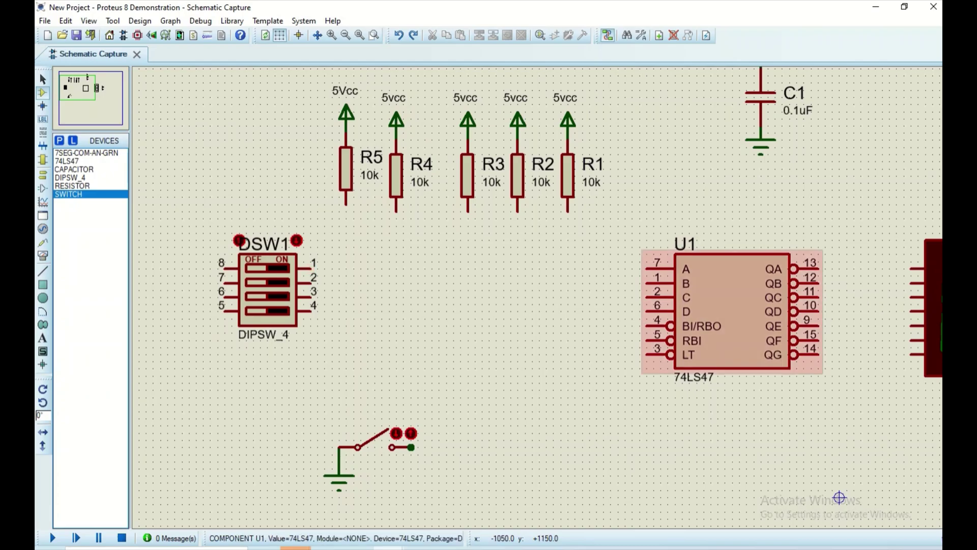
pyautogui.click(310, 268)
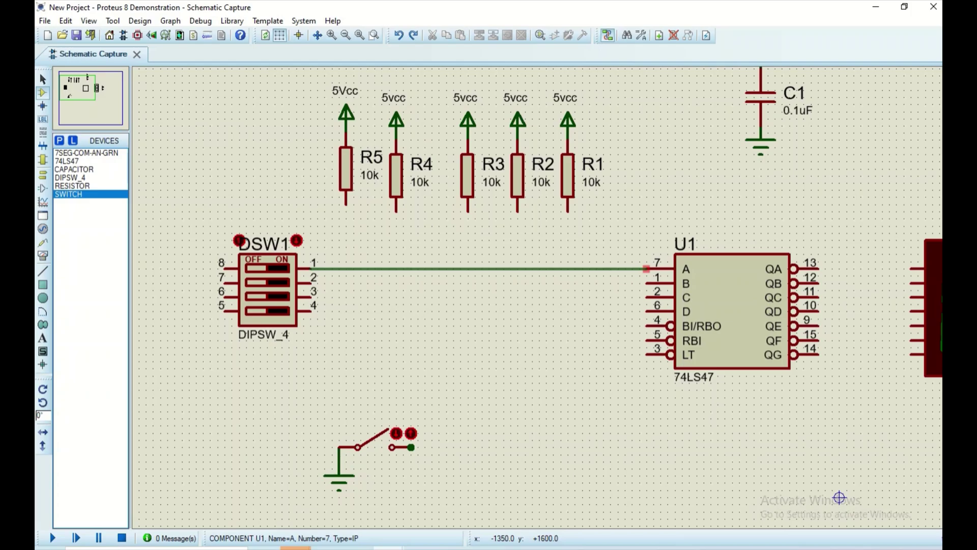
pyautogui.click(646, 269)
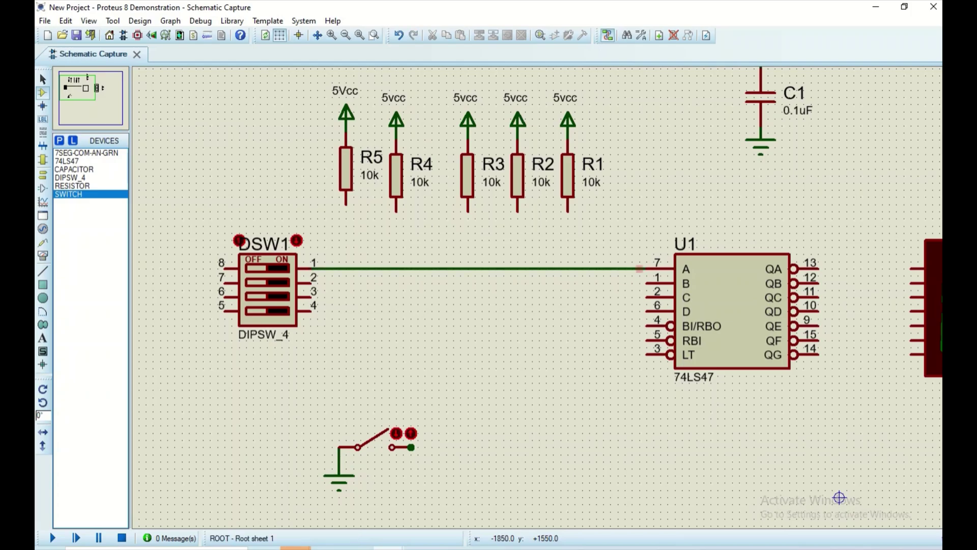
pyautogui.click(310, 283)
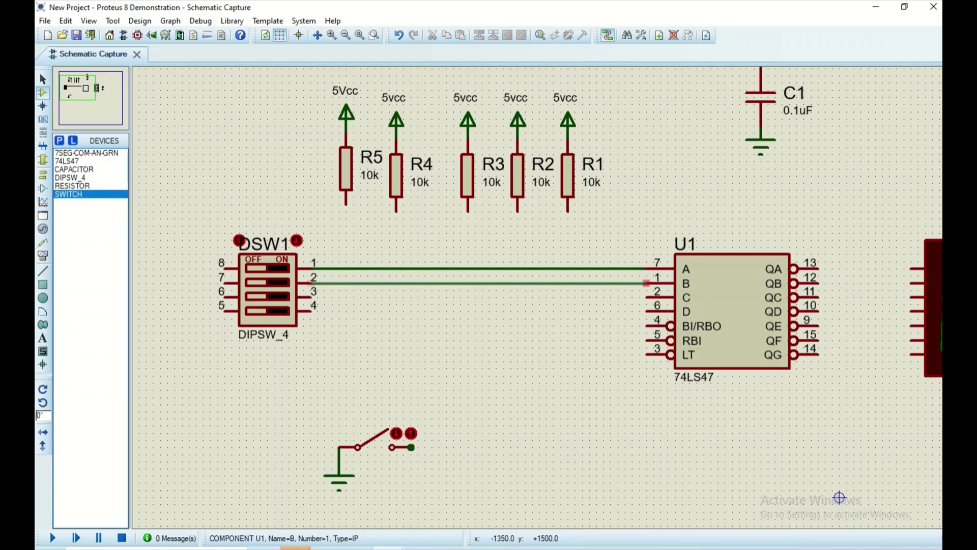
pyautogui.click(647, 283)
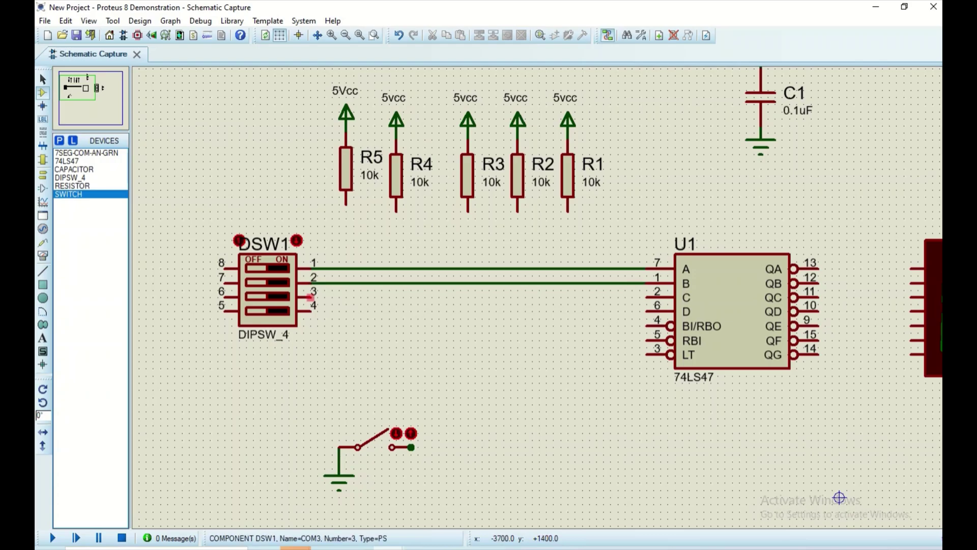
pyautogui.click(310, 296)
pyautogui.click(647, 296)
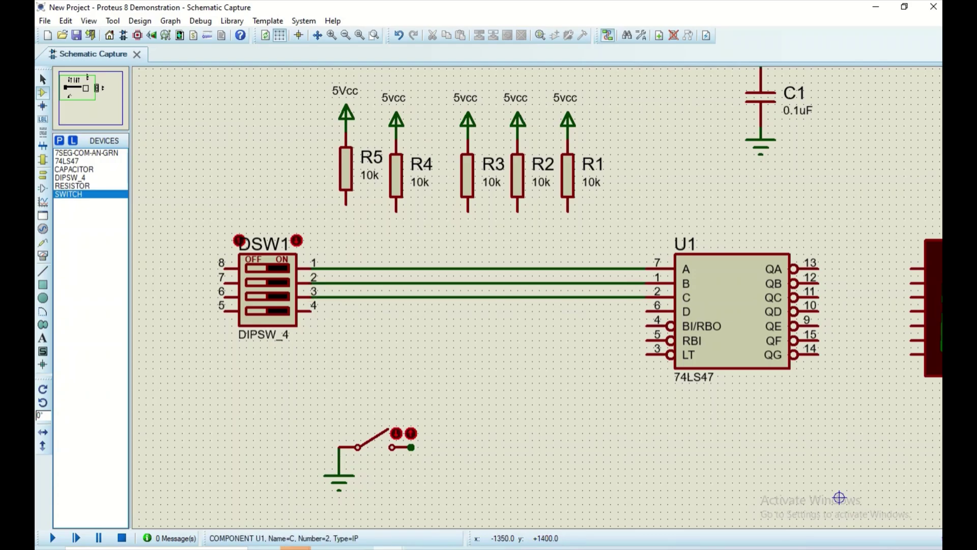
pyautogui.click(310, 311)
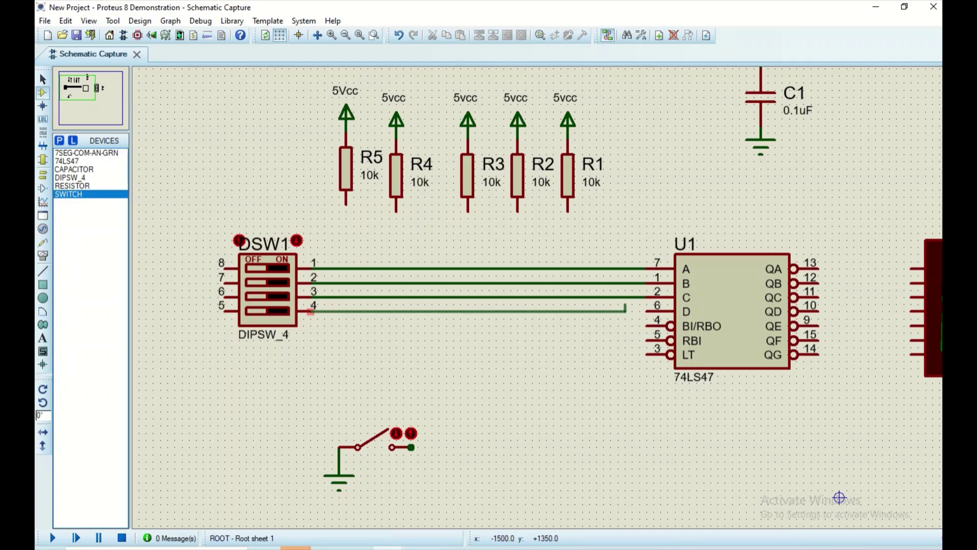
pyautogui.click(646, 311)
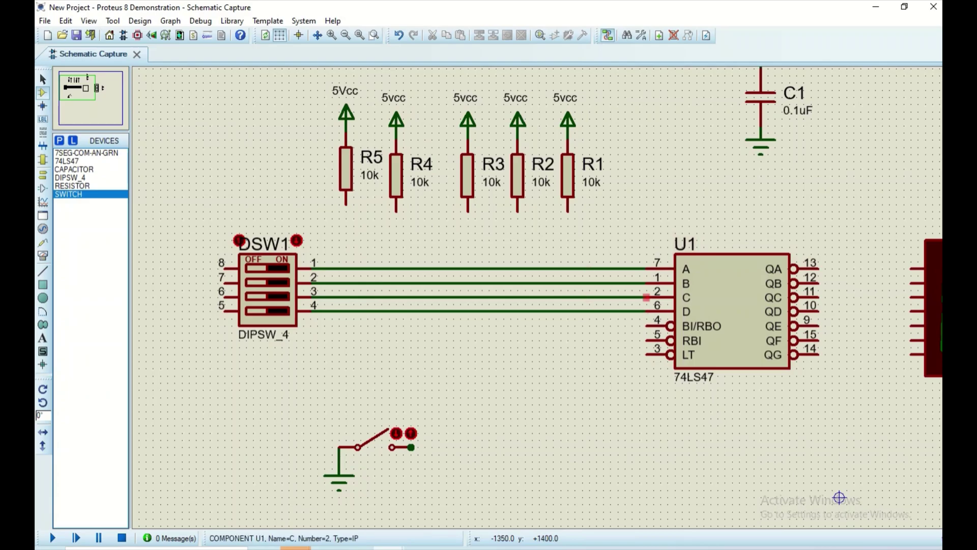
# Step: Move resistor R5 together with its 5Vcc power terminal to the free area between the single switch and U1, below the input wires
pyautogui.scroll(-1, 839, 497)
pyautogui.scroll(1, 739, 430)
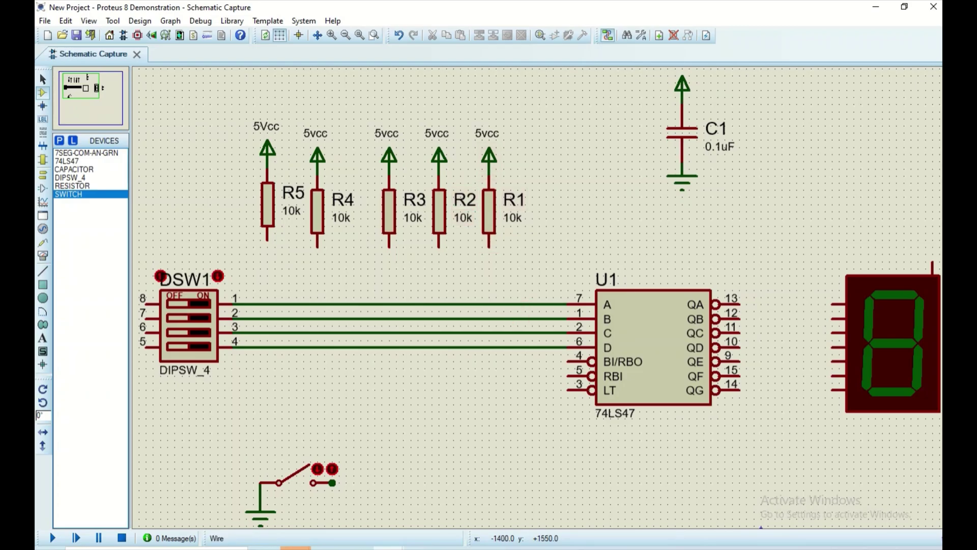
pyautogui.scroll(-1, 245, 386)
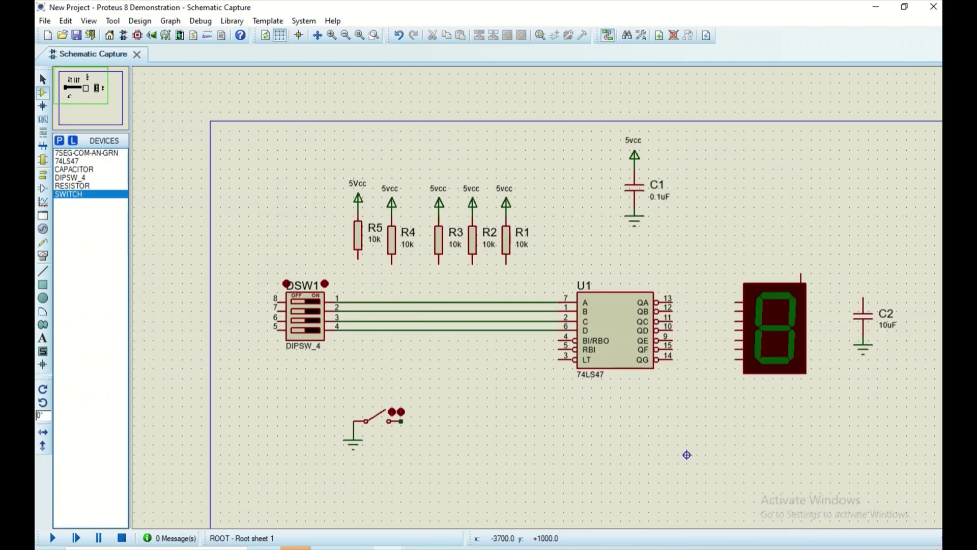
pyautogui.scroll(1, 320, 334)
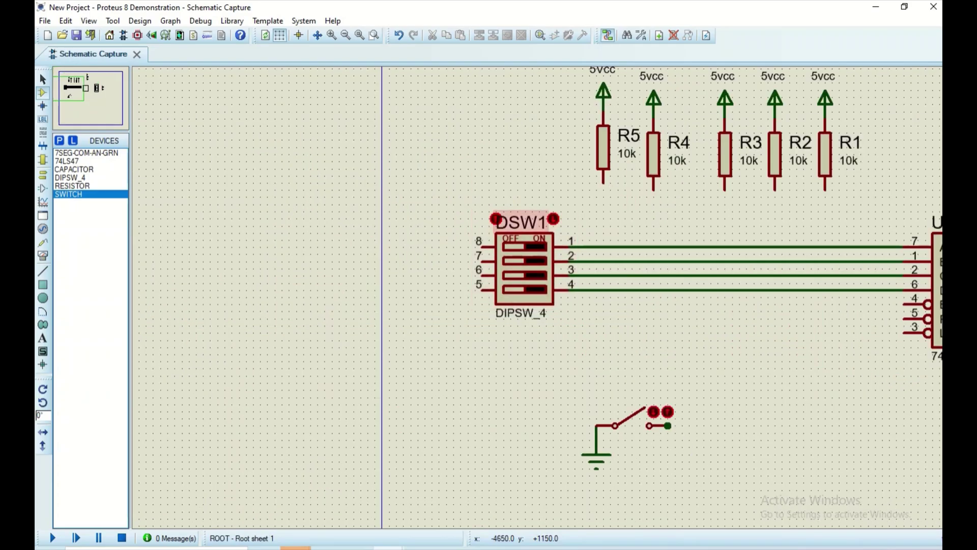
pyautogui.scroll(-1, 912, 414)
pyautogui.scroll(1, 860, 443)
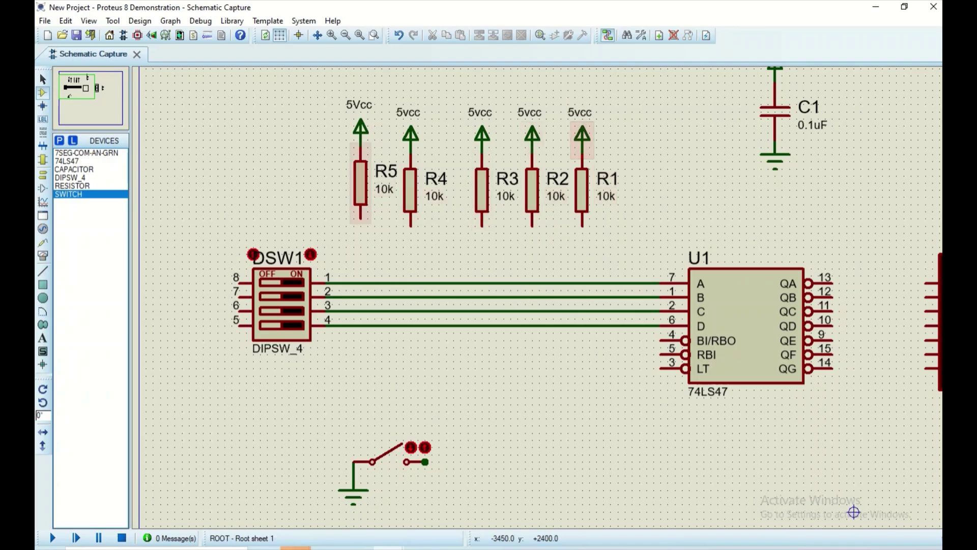
pyautogui.click(42, 79)
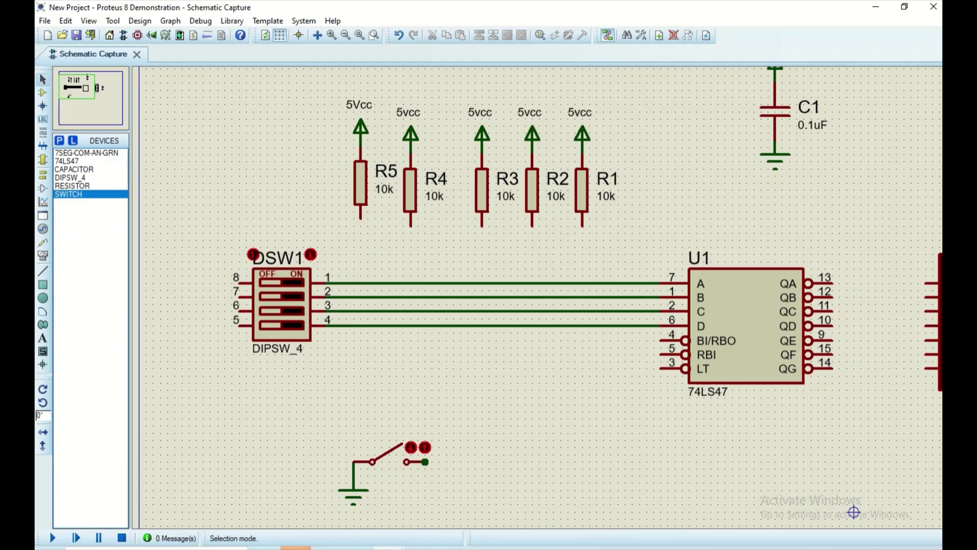
pyautogui.moveTo(310, 90); pyautogui.dragTo(382, 226)
pyautogui.moveTo(361, 176); pyautogui.dragTo(546, 470)
pyautogui.click(567, 369)
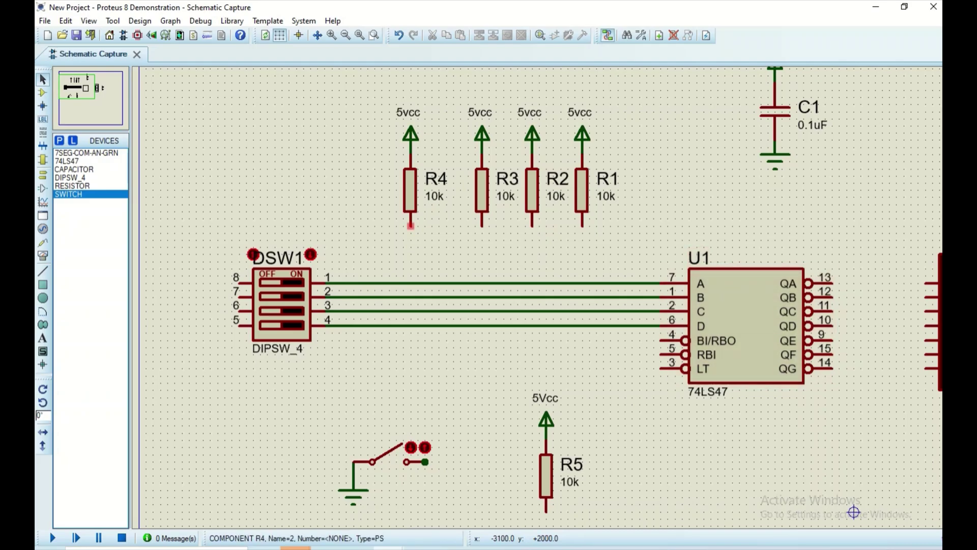
# Step: Connect the lower ends of pull-up resistors R4, R3, R2 and R1 to the wires of U1 inputs A, B, C and D respectively
pyautogui.click(410, 226)
pyautogui.click(411, 283)
pyautogui.click(482, 226)
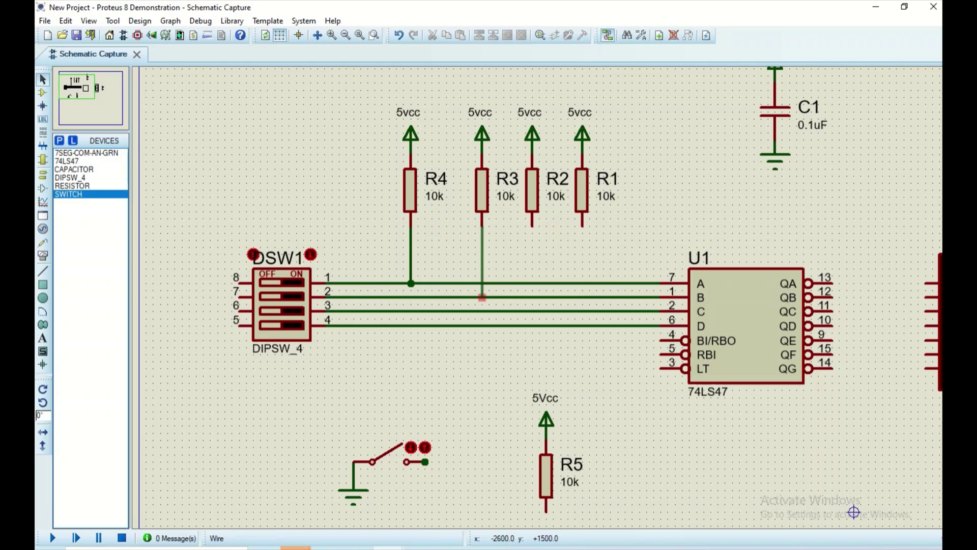
pyautogui.click(481, 297)
pyautogui.click(532, 226)
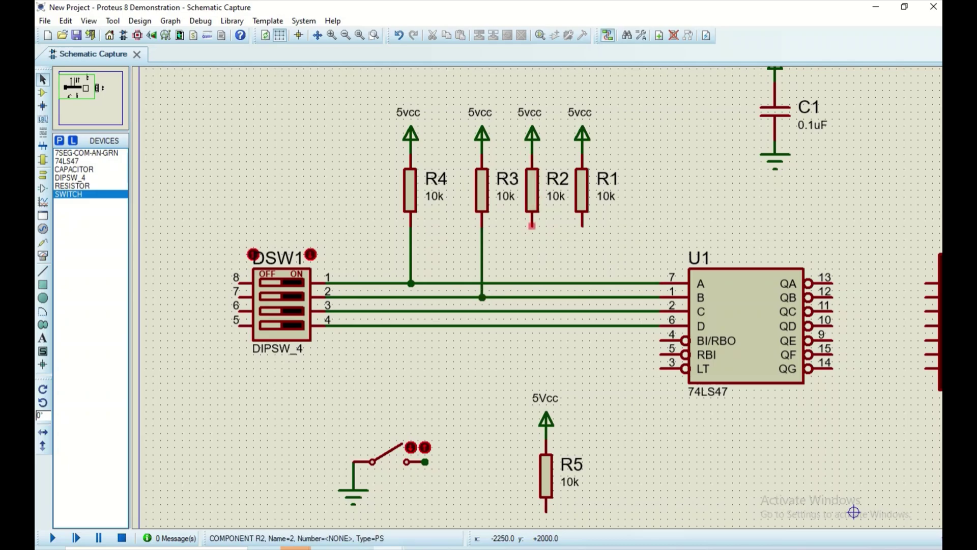
pyautogui.click(532, 311)
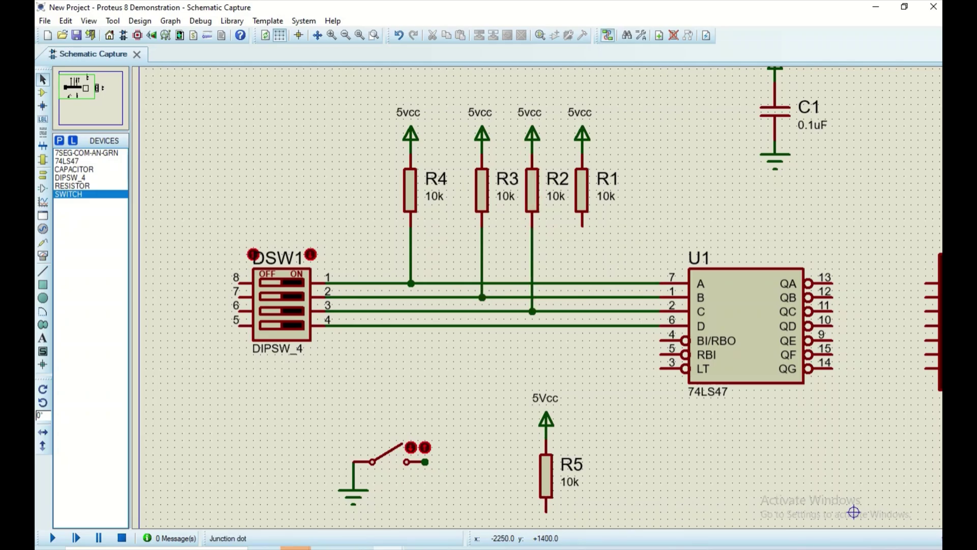
pyautogui.click(582, 226)
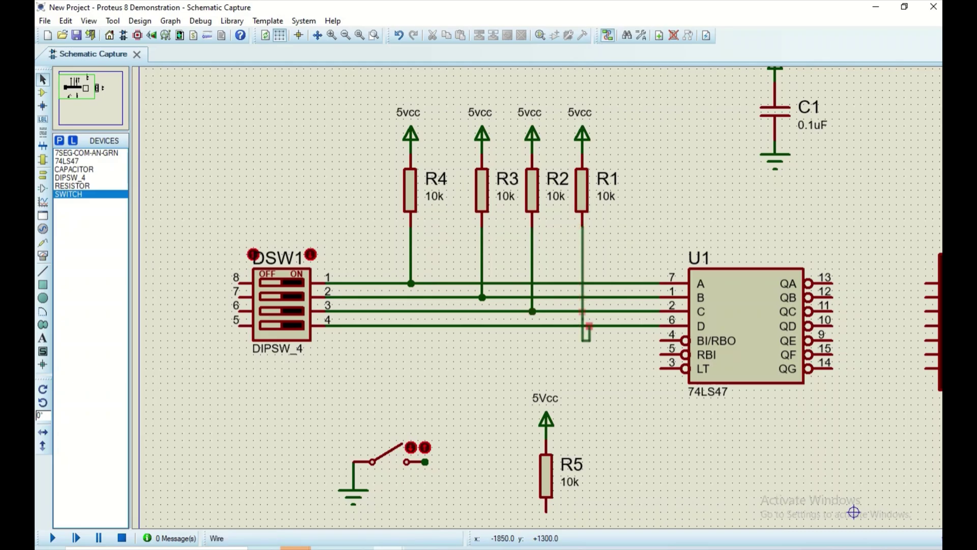
pyautogui.click(582, 326)
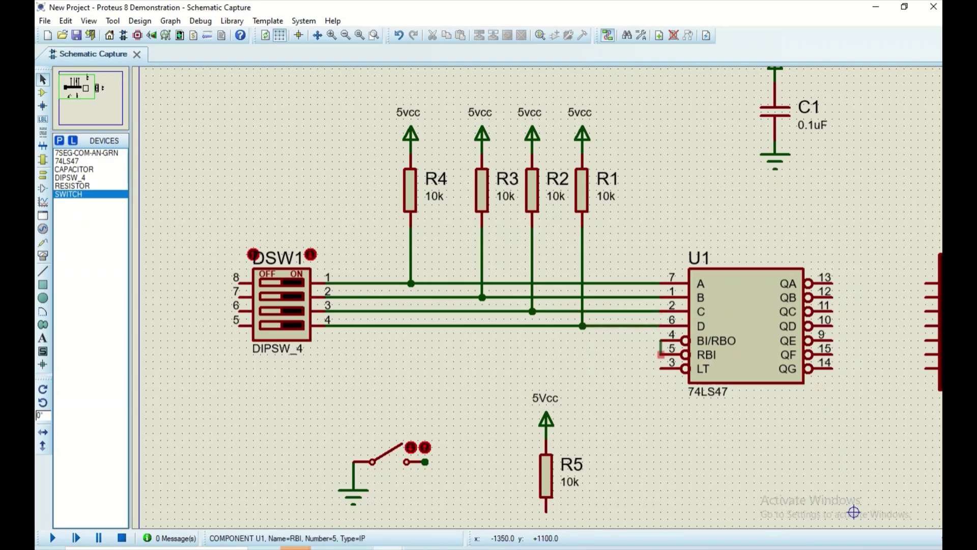
# Step: Wire U1's BI/RBO and RBI pins together and attach a POWER terminal at the wire's free end, rotated to point away from U1
pyautogui.click(660, 355)
pyautogui.doubleClick(616, 354)
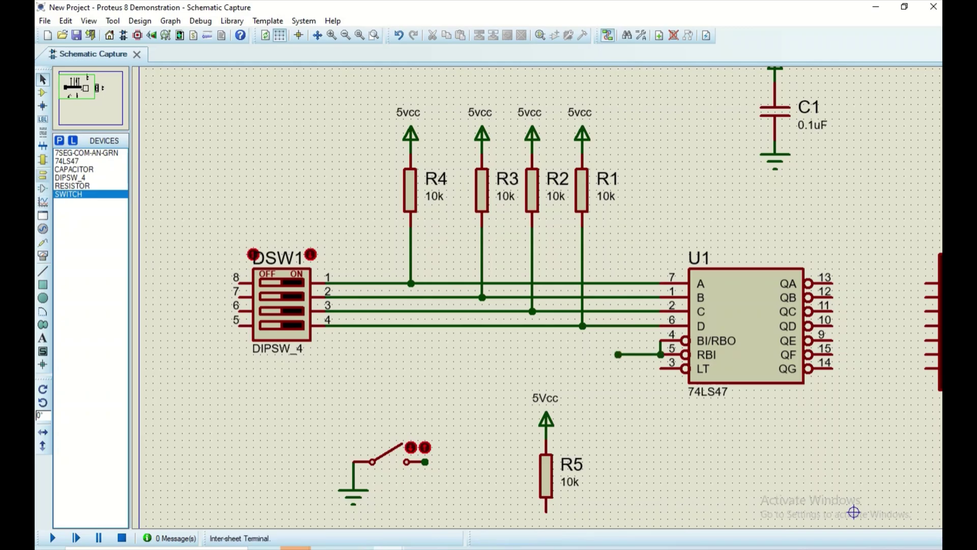
pyautogui.click(43, 176)
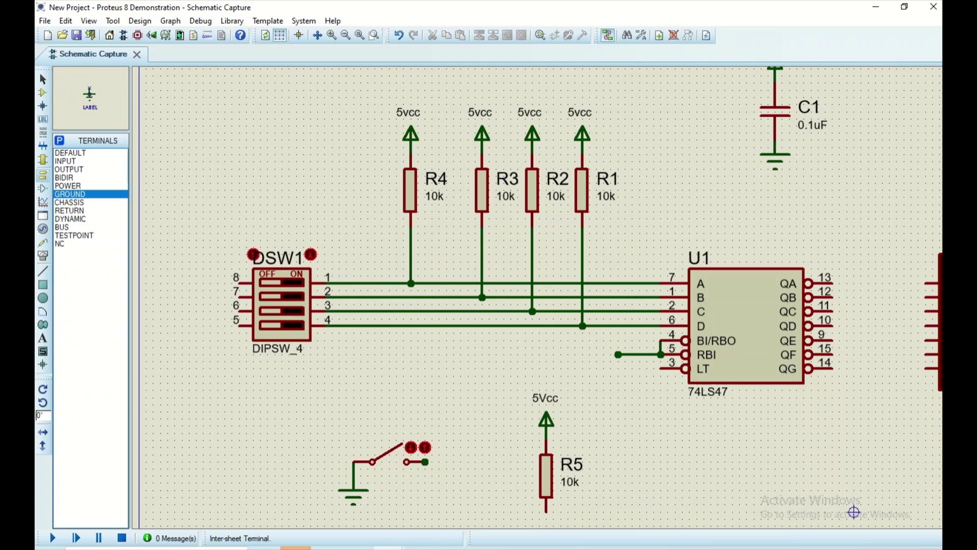
pyautogui.click(68, 186)
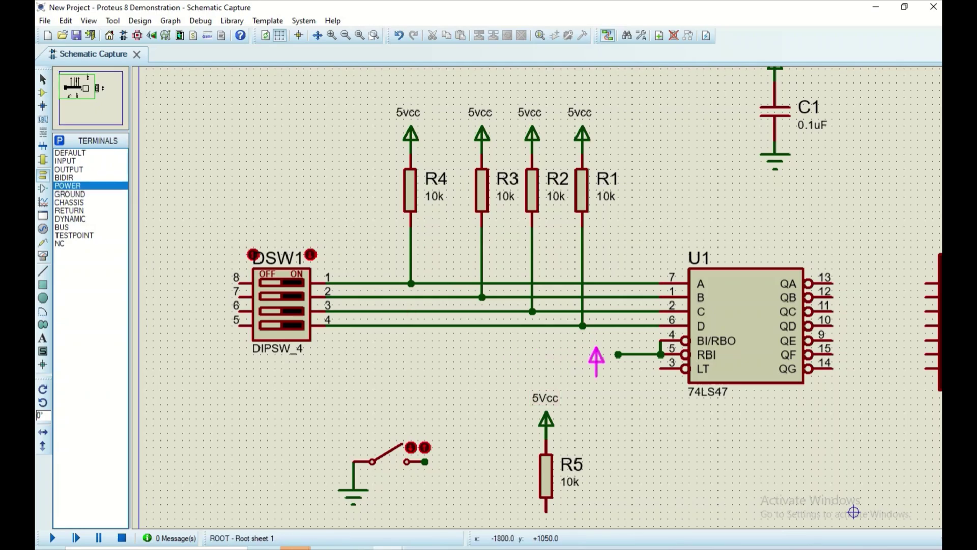
pyautogui.click(589, 362)
pyautogui.rightClick(593, 360)
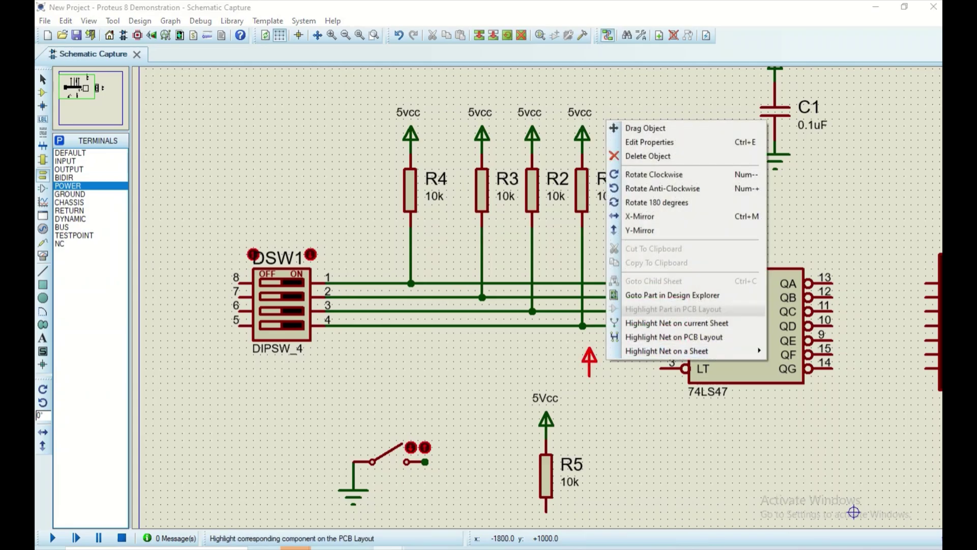
pyautogui.click(654, 174)
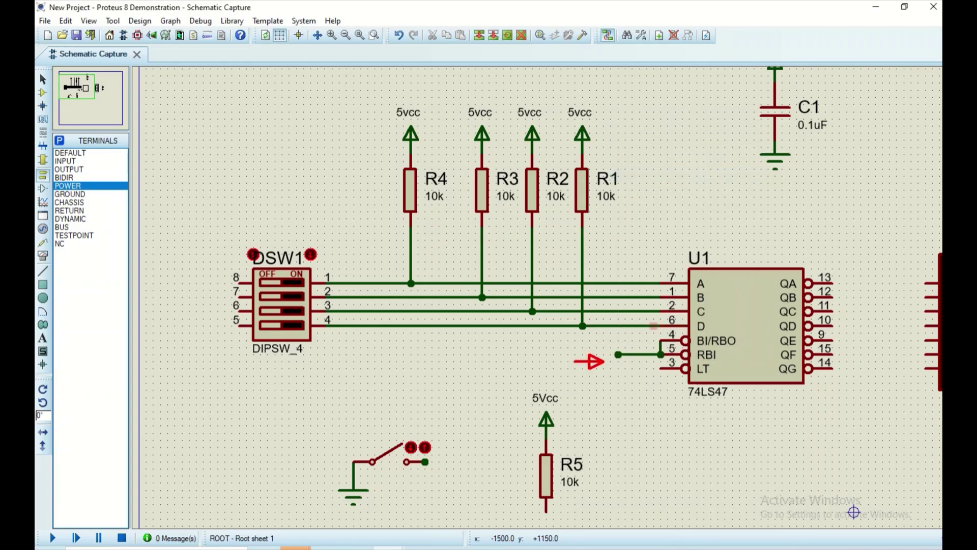
pyautogui.rightClick(604, 360)
pyautogui.click(661, 197)
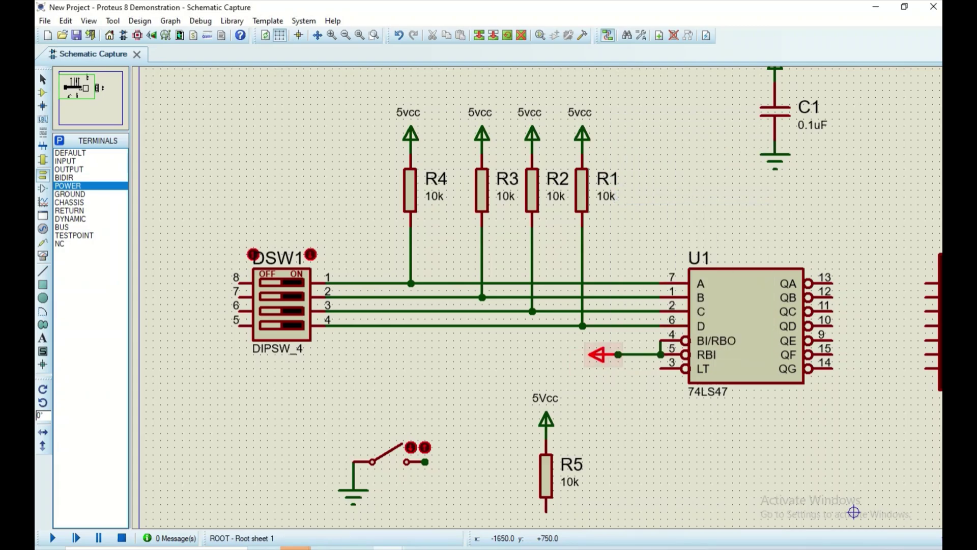
# Step: Label the power terminal on U1's joined BI/RBO and RBI wire as 5vcc
pyautogui.doubleClick(597, 354)
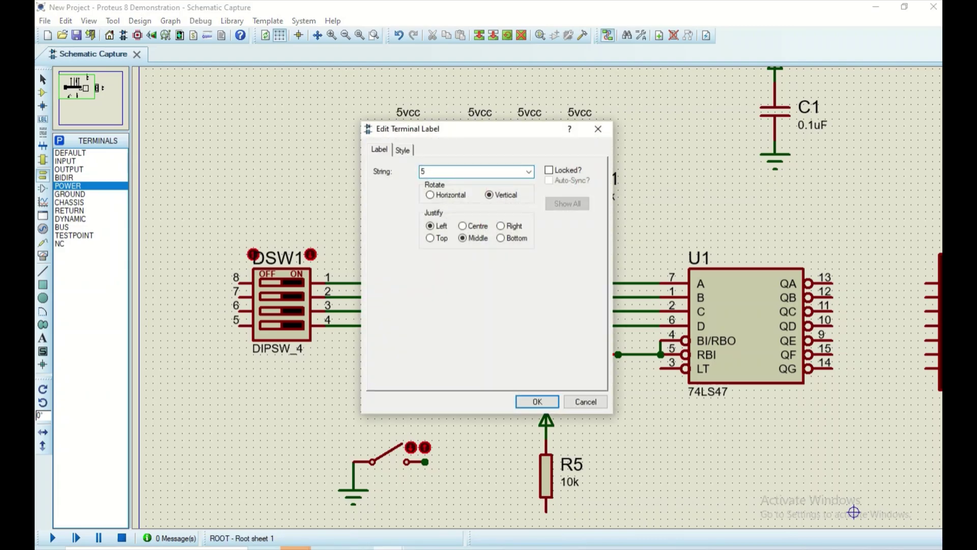
pyautogui.press('Return')
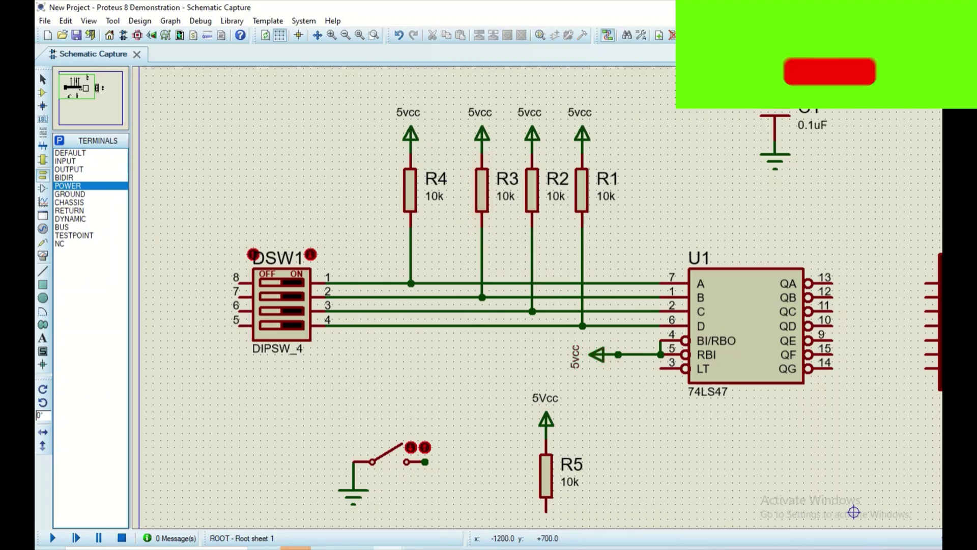
# Step: Move R5 with its 5Vcc terminal up and left toward the input wires, and shift the grounded single switch down and left
pyautogui.scroll(-1, 537, 297)
pyautogui.scroll(1, 503, 402)
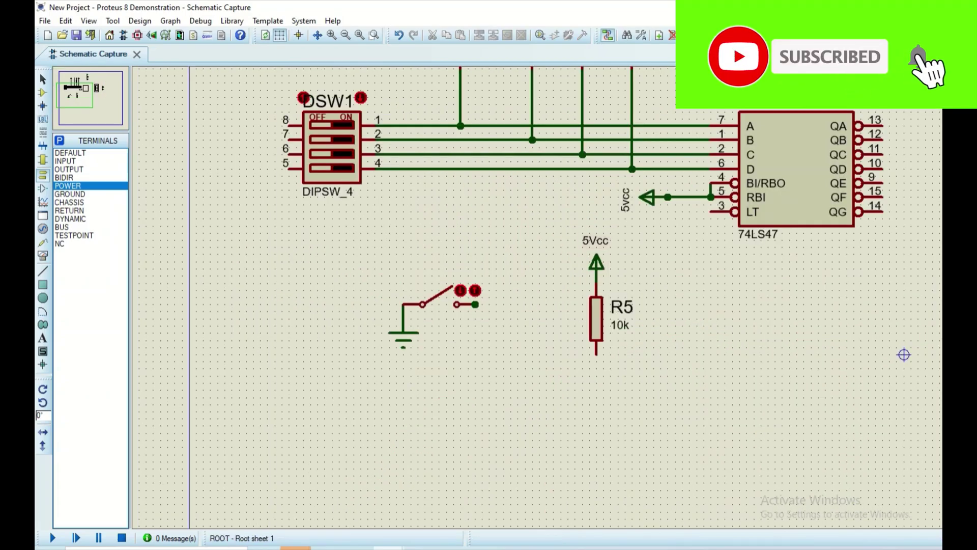
pyautogui.moveTo(546, 225); pyautogui.dragTo(702, 403)
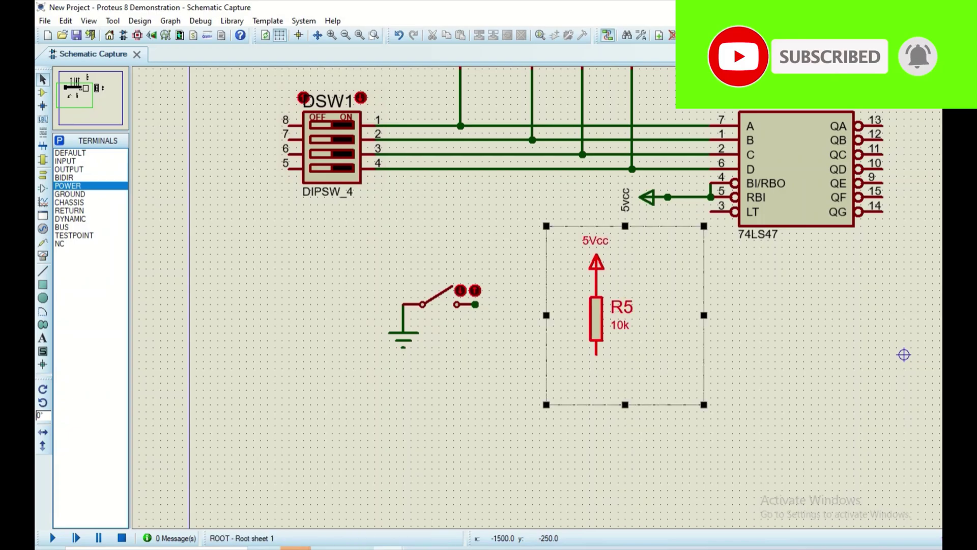
pyautogui.moveTo(645, 369); pyautogui.dragTo(595, 326)
pyautogui.click(718, 333)
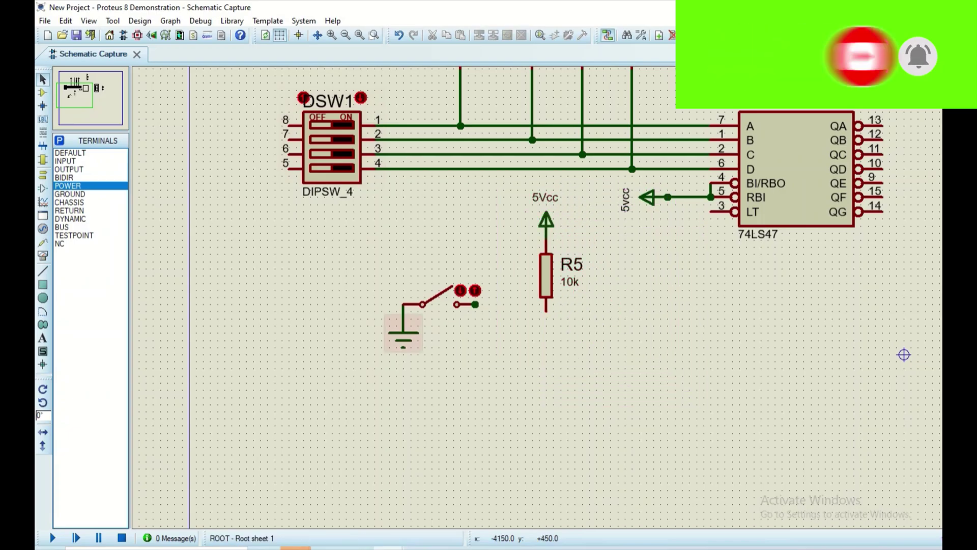
pyautogui.moveTo(316, 262); pyautogui.dragTo(545, 397)
pyautogui.moveTo(486, 340); pyautogui.dragTo(452, 368)
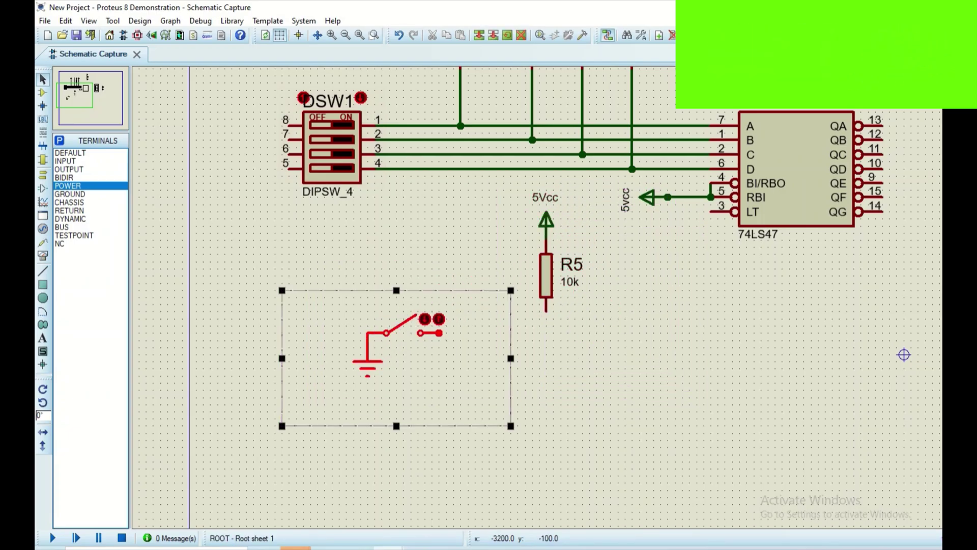
pyautogui.click(529, 347)
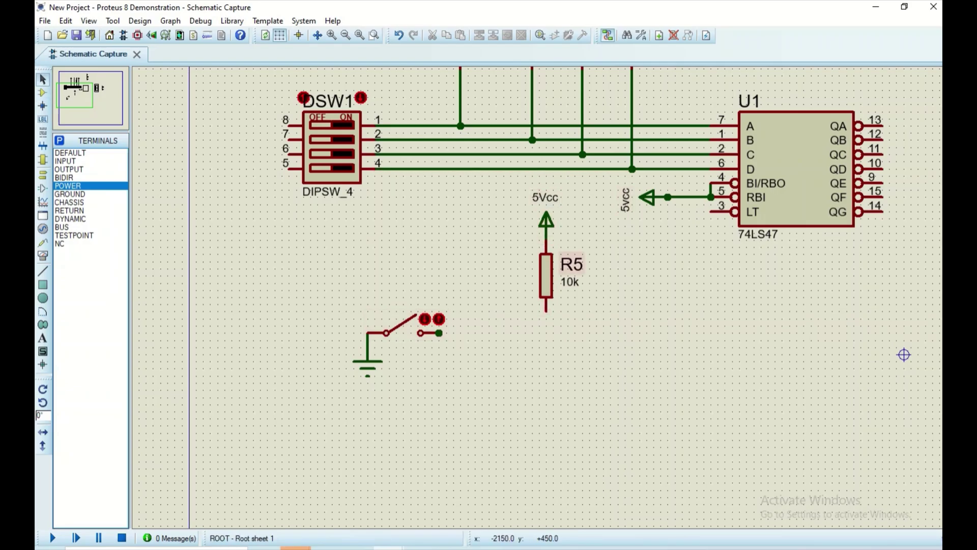
pyautogui.click(711, 212)
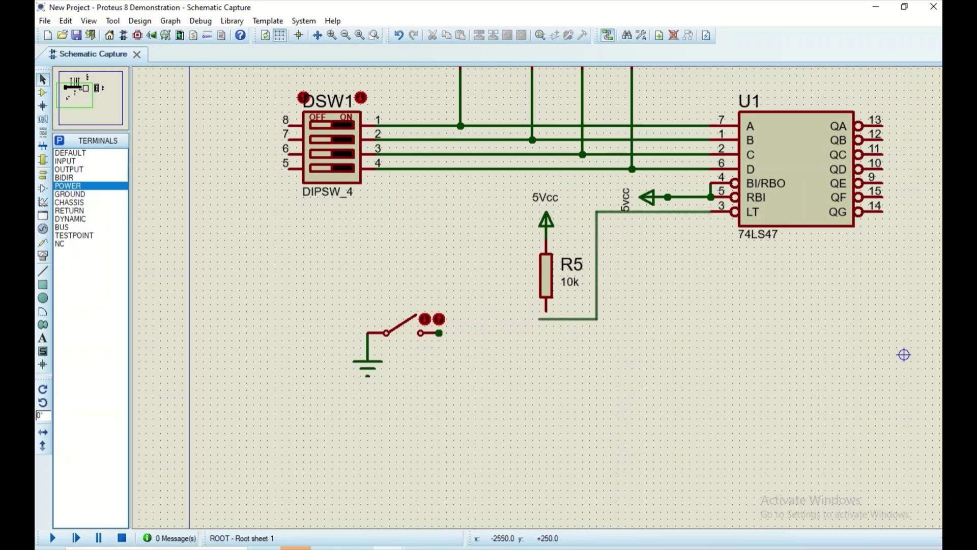
pyautogui.click(546, 310)
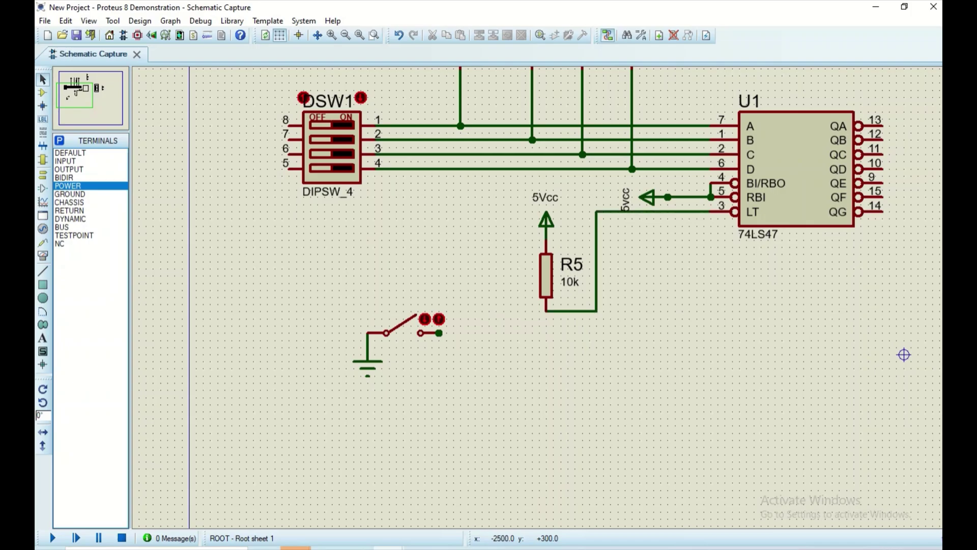
pyautogui.rightClick(597, 230)
pyautogui.click(643, 265)
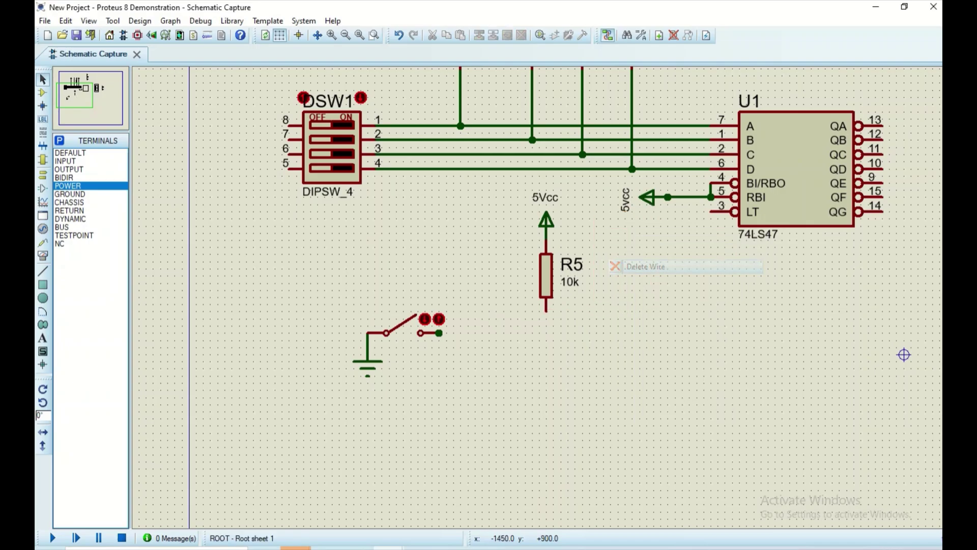
# Step: Wire U1's LT pin down and across below R5, ending at R5's lower end
pyautogui.click(725, 211)
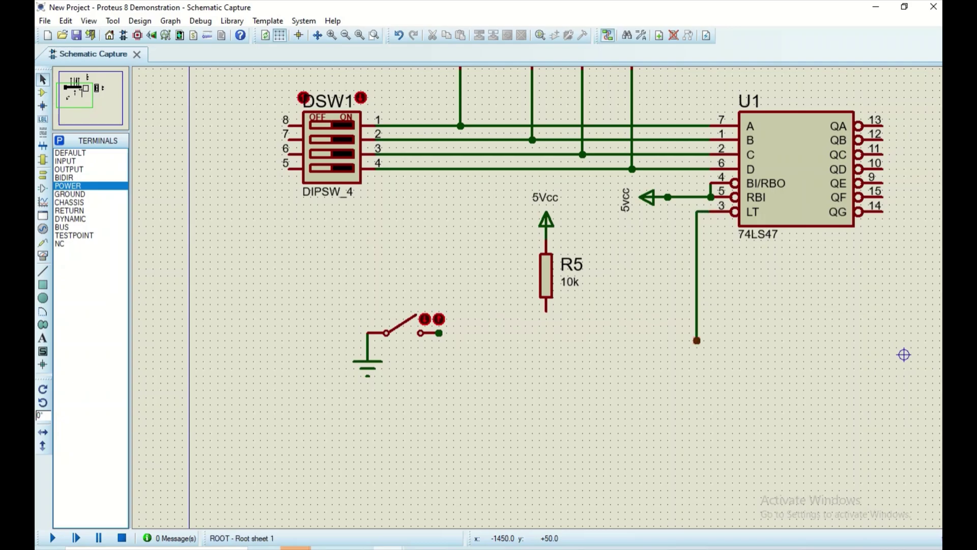
pyautogui.click(697, 340)
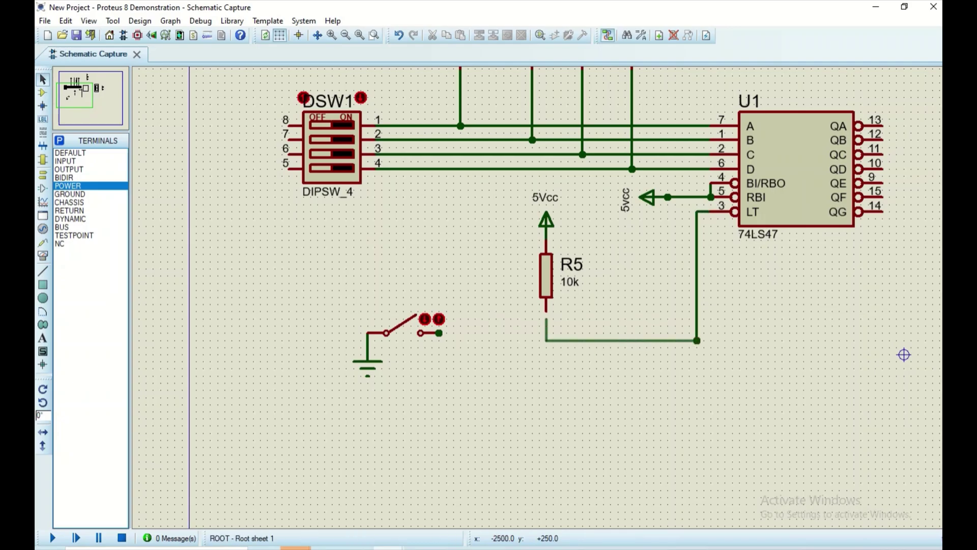
pyautogui.click(546, 312)
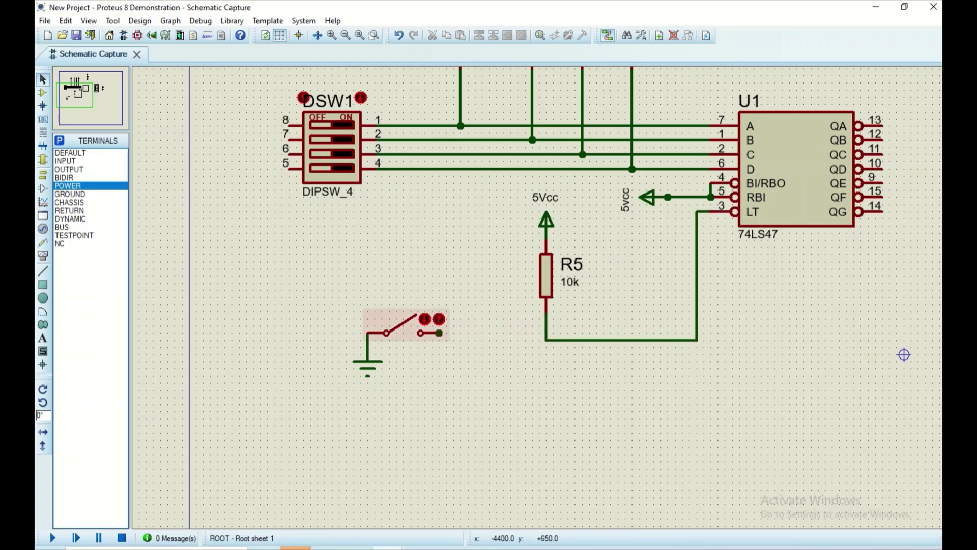
# Step: Move the grounded switch level with the LT wire and connect its free contact to that wire's corner below R5
pyautogui.moveTo(338, 276)
pyautogui.mouseDown()
pyautogui.moveTo(467, 405)
pyautogui.moveTo(468, 418)
pyautogui.moveTo(494, 405)
pyautogui.mouseUp()
pyautogui.click(551, 347)
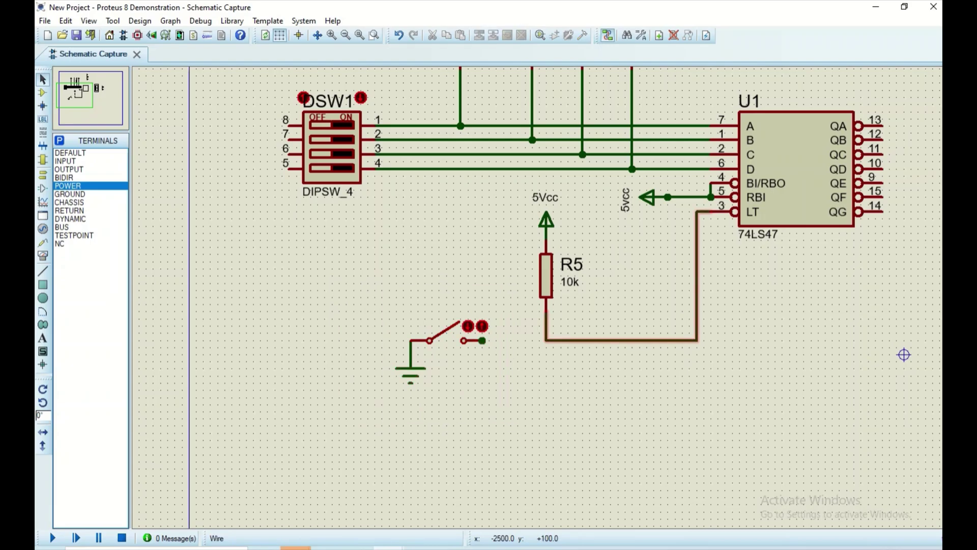
pyautogui.click(43, 93)
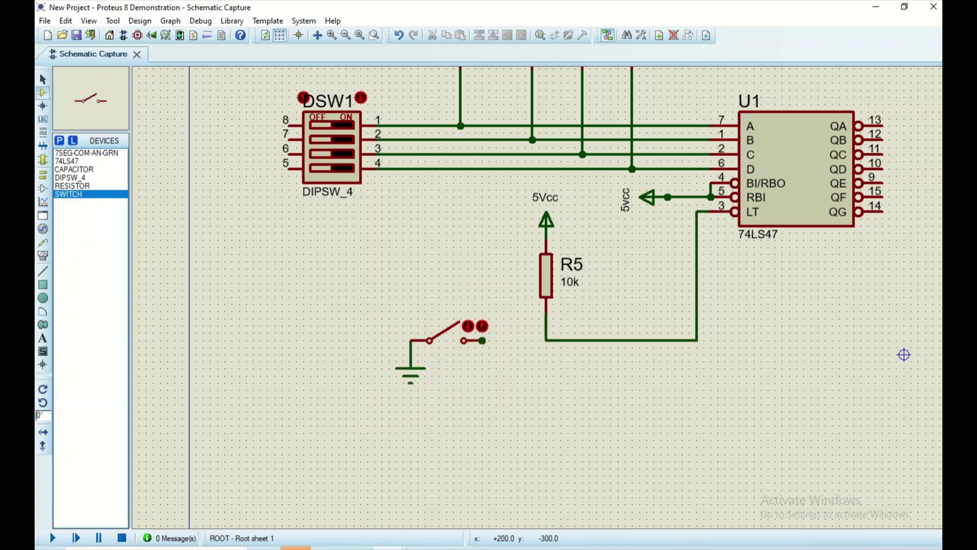
pyautogui.click(546, 340)
pyautogui.click(482, 340)
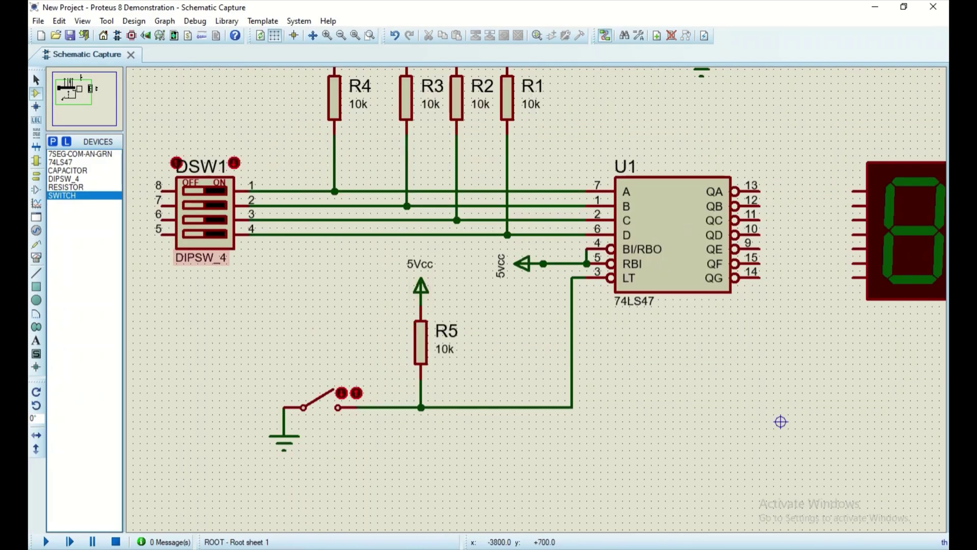
# Step: Run a wire from DSW1 pin 8 down to a free end below the switch and join pins 7, 6 and 5 to it
pyautogui.press('F5')
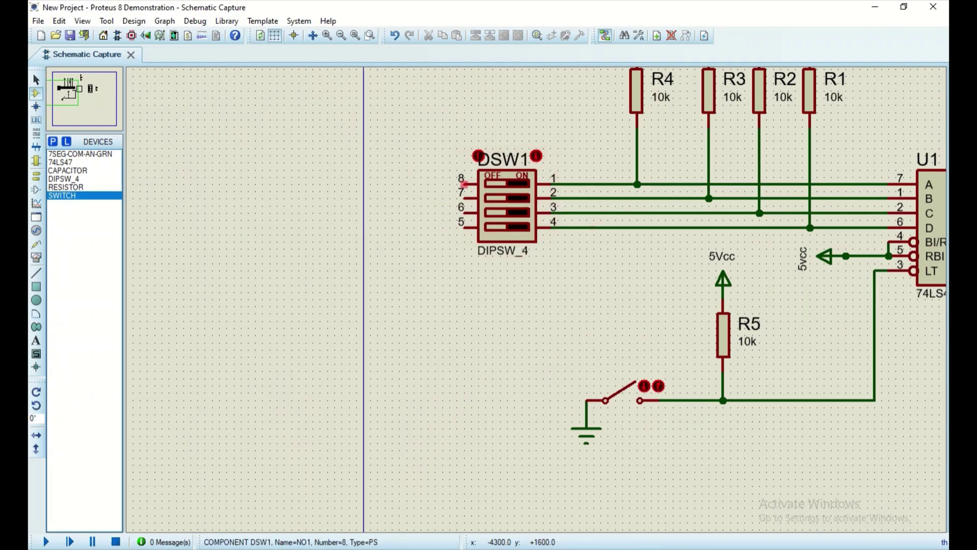
pyautogui.click(464, 184)
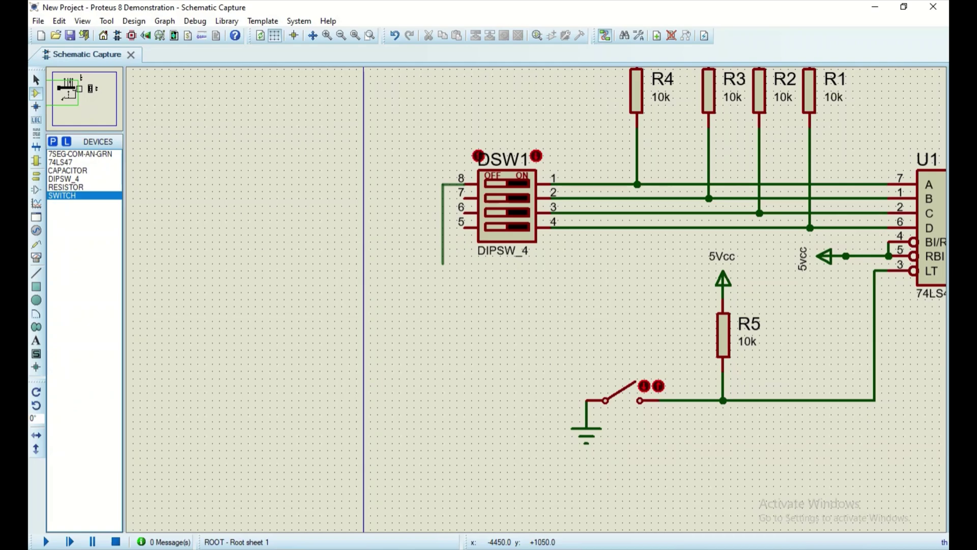
pyautogui.doubleClick(442, 264)
pyautogui.click(464, 199)
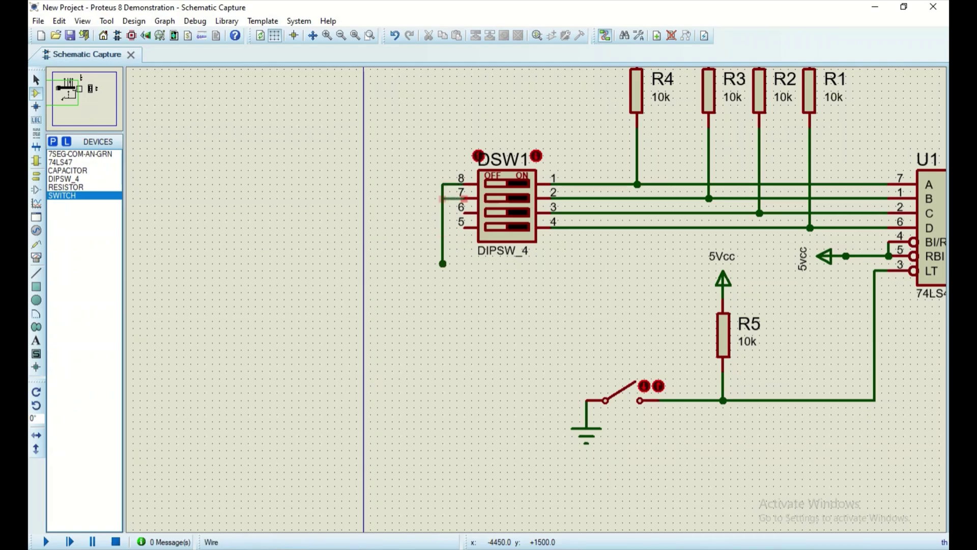
pyautogui.click(443, 198)
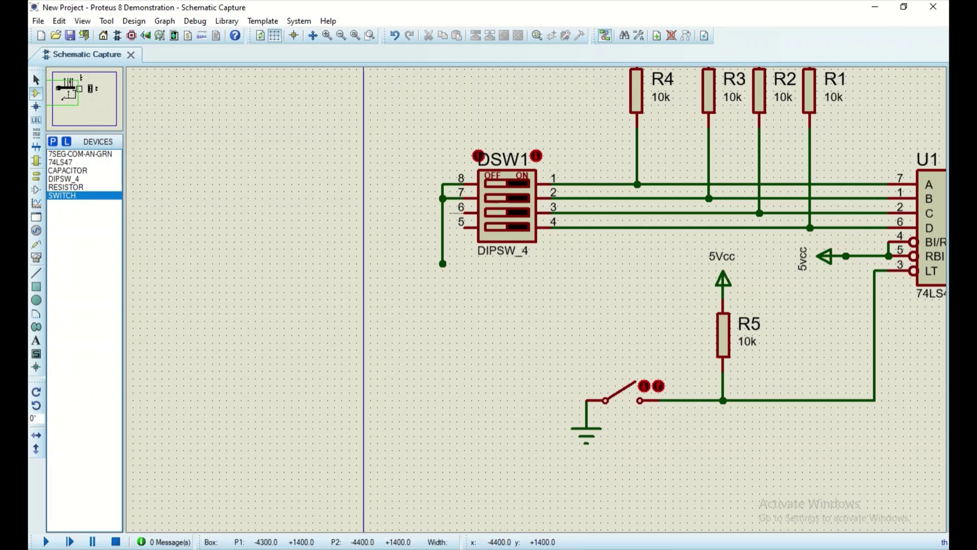
pyautogui.click(464, 213)
pyautogui.click(443, 213)
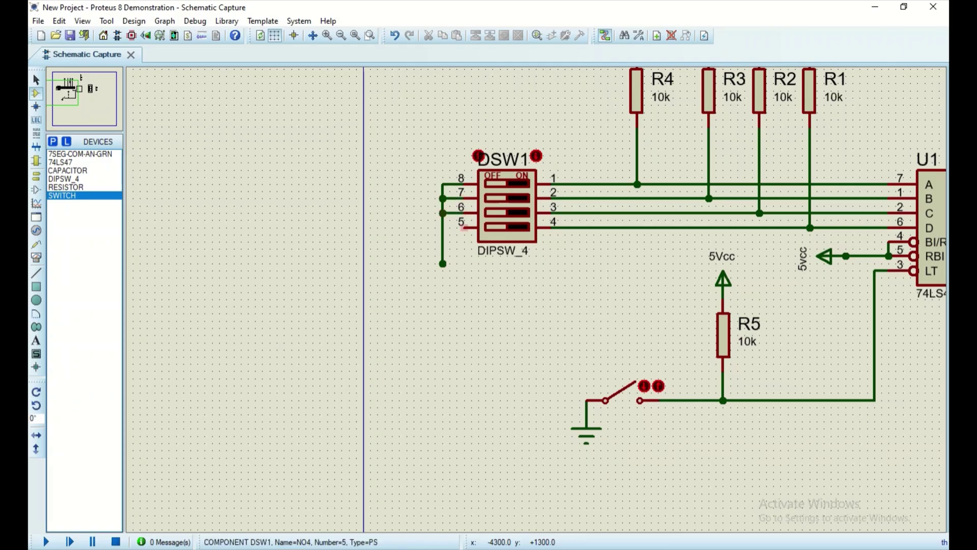
pyautogui.click(464, 227)
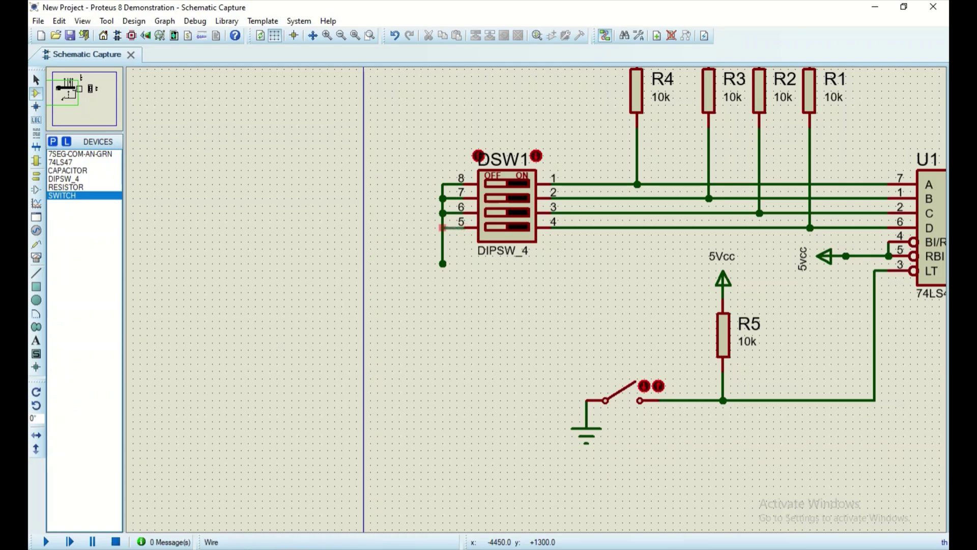
pyautogui.click(443, 228)
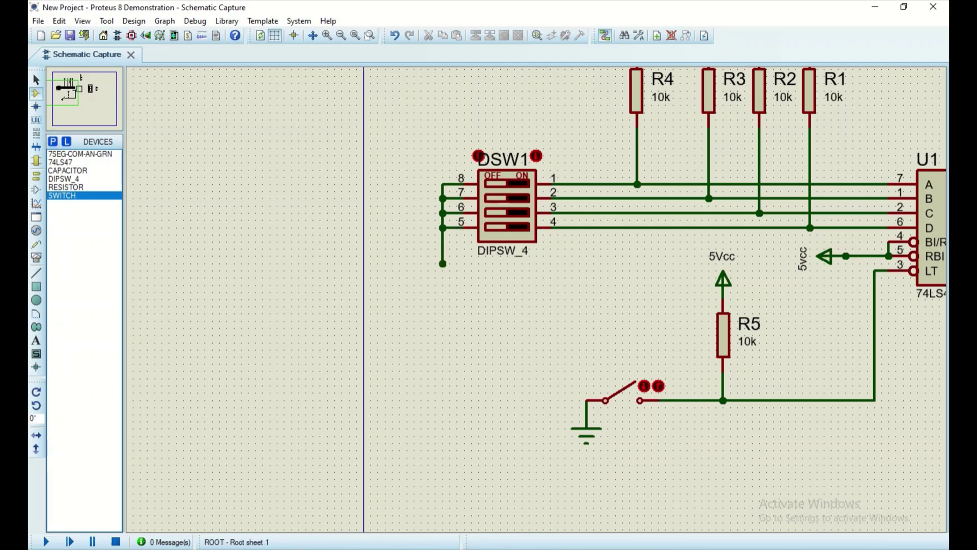
# Step: Attach a GROUND terminal to the lower end of DSW1's common wire and delete the leftover junction dot at the joint
pyautogui.click(36, 177)
pyautogui.click(63, 196)
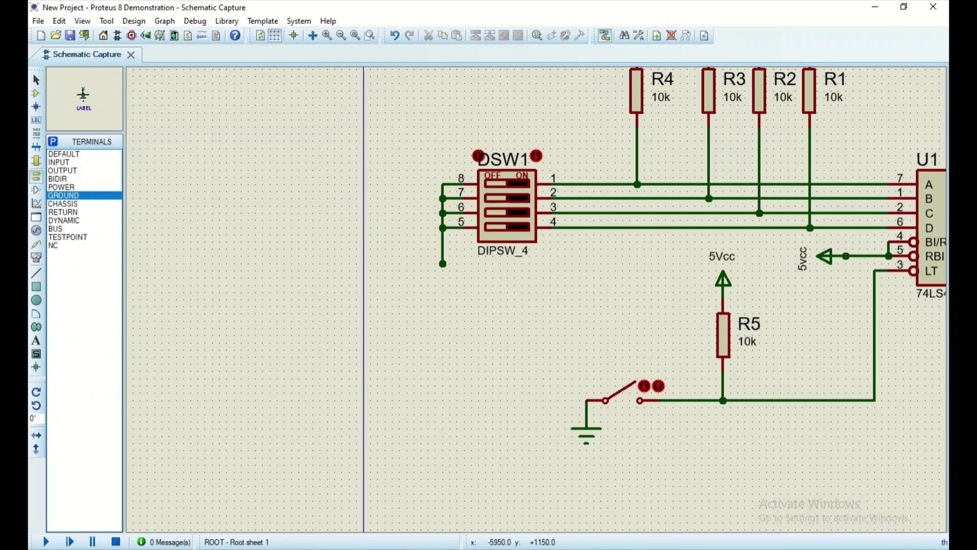
pyautogui.click(385, 285)
pyautogui.click(442, 264)
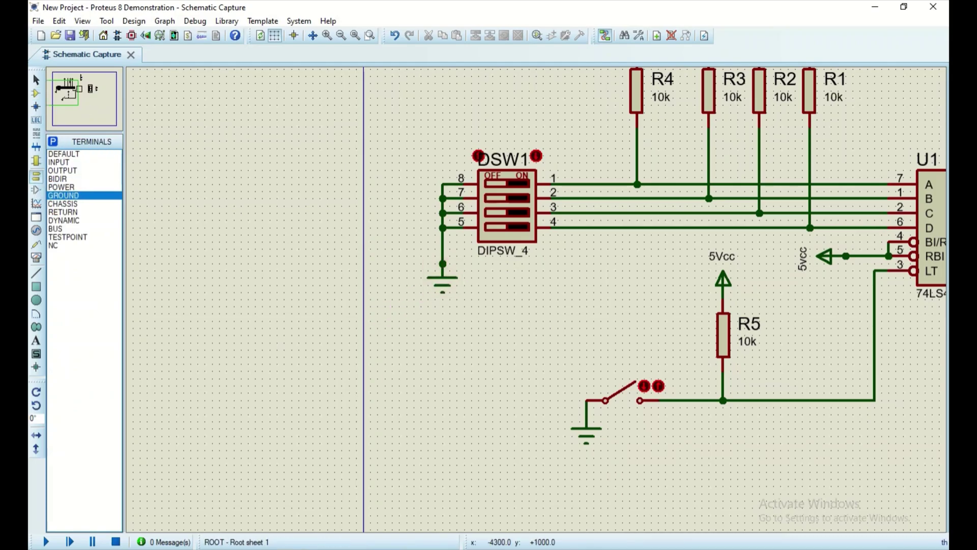
pyautogui.rightClick(455, 260)
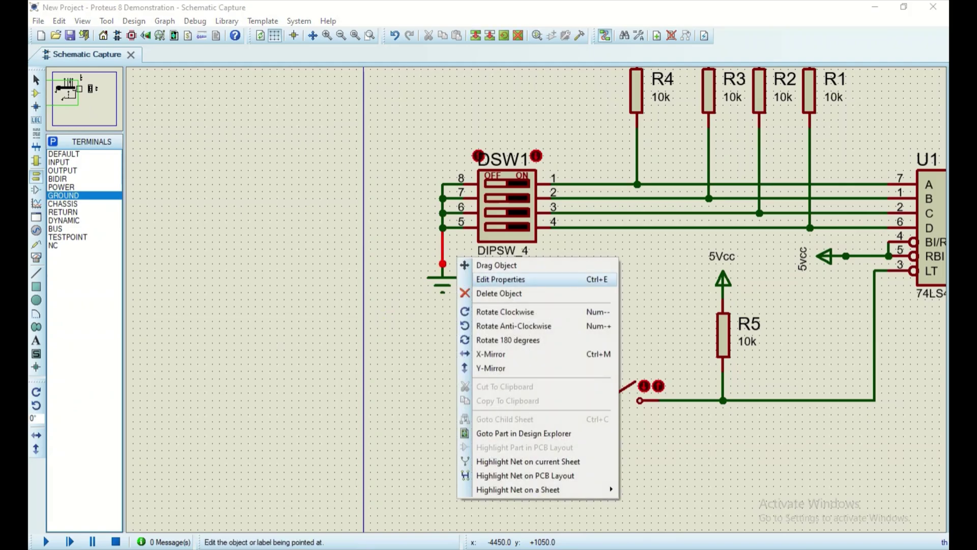
pyautogui.click(499, 293)
# Step: Review the DIP switch, pull-up resistor, lamp-test switch and U1 wiring across the schematic
pyautogui.scroll(-1, 534, 300)
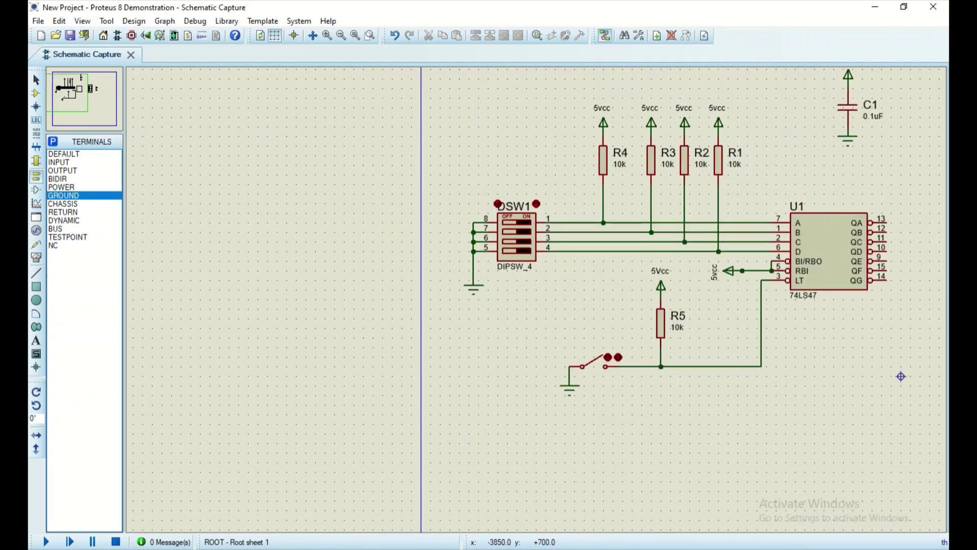
pyautogui.scroll(1, 565, 289)
pyautogui.scroll(-1, 536, 299)
pyautogui.scroll(-1, 872, 385)
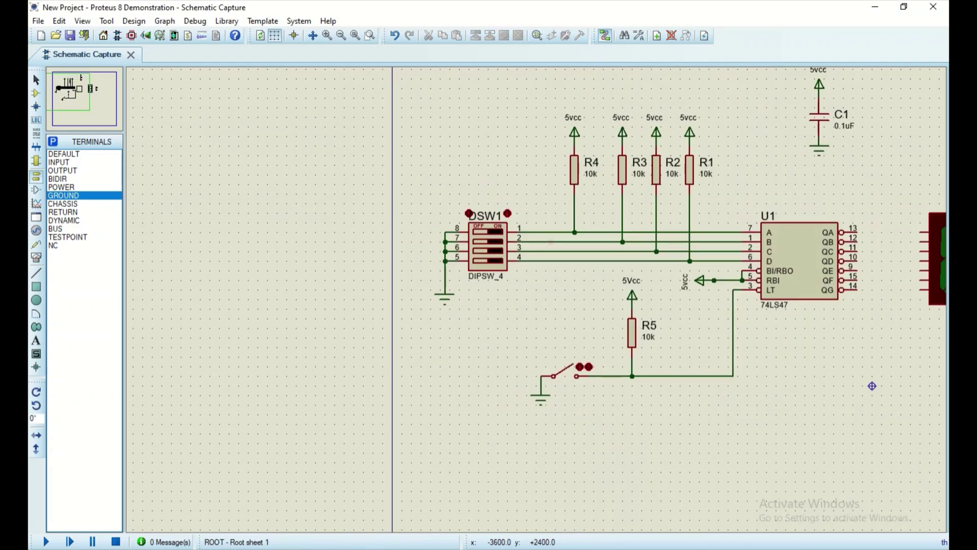
pyautogui.scroll(1, 882, 529)
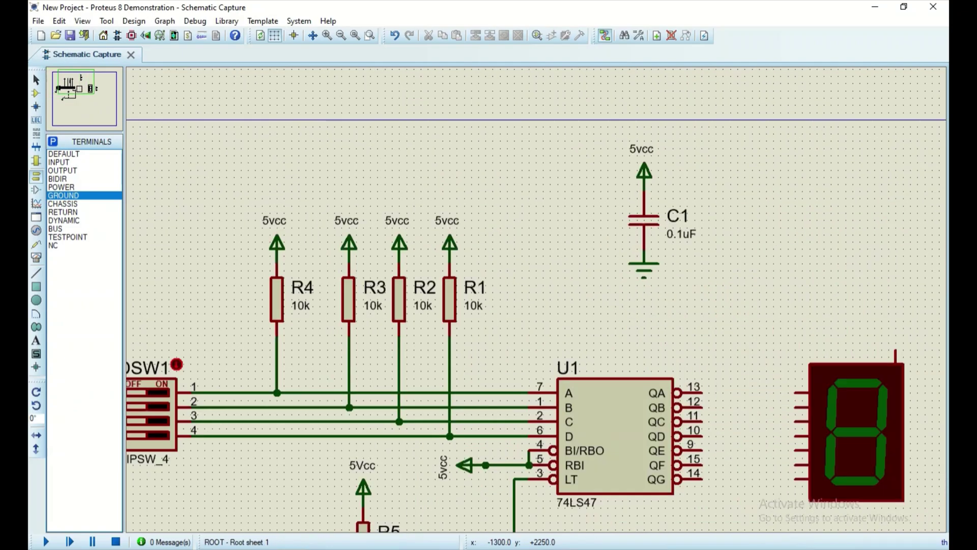
pyautogui.scroll(1, 882, 529)
pyautogui.scroll(-1, 660, 516)
pyautogui.scroll(1, 660, 515)
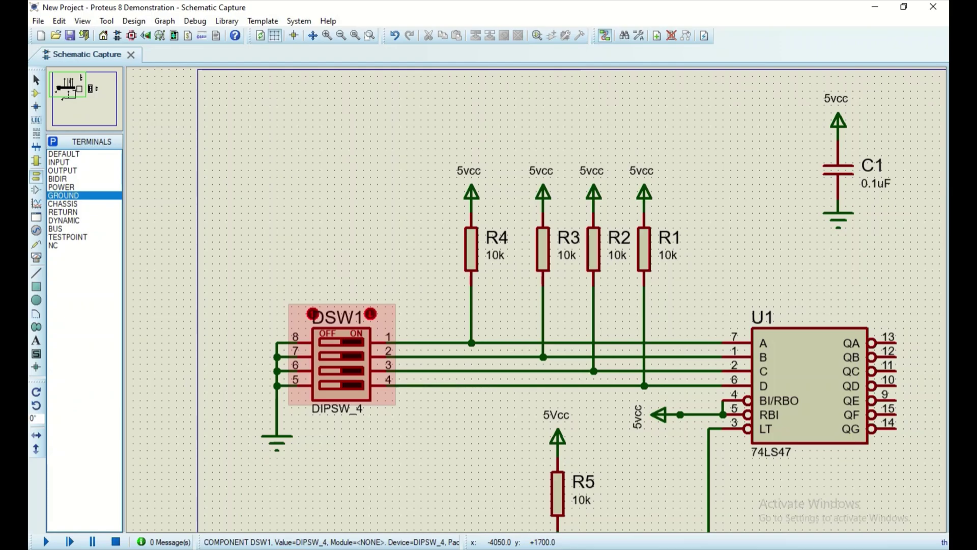
pyautogui.scroll(-1, 534, 299)
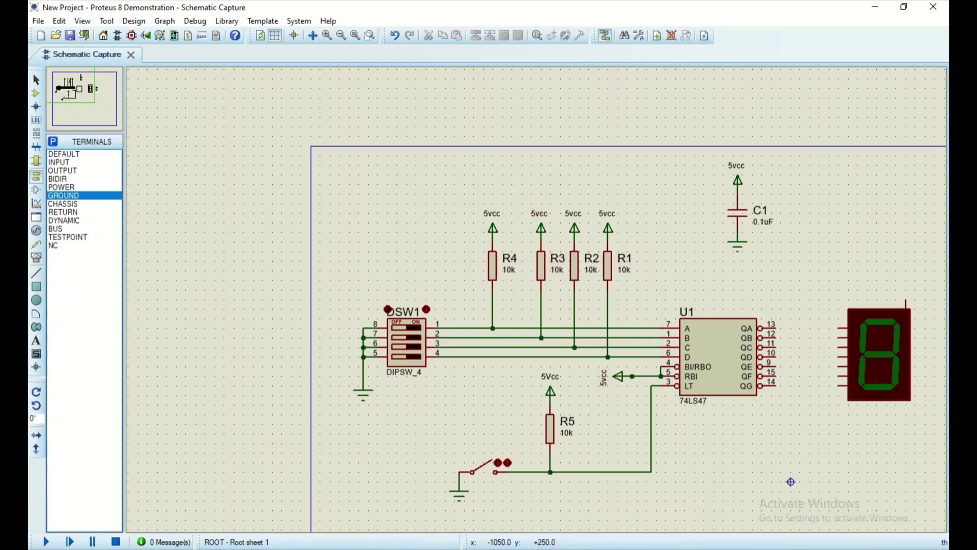
pyautogui.scroll(1, 689, 460)
pyautogui.scroll(-1, 536, 291)
pyautogui.scroll(1, 536, 234)
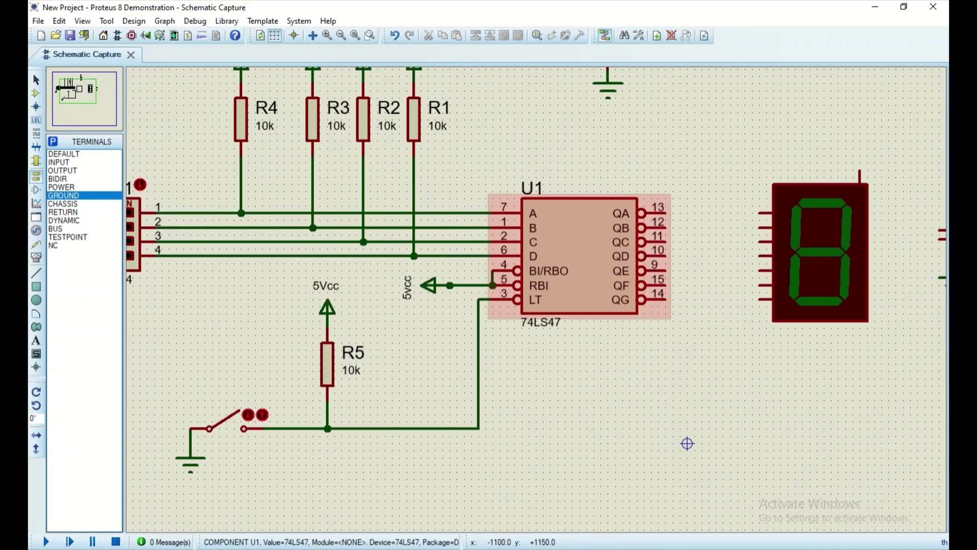
# Step: Wire U1 outputs QA, QB and QC straight across to the display's first three segment pins
pyautogui.scroll(-1, 687, 443)
pyautogui.scroll(1, 637, 395)
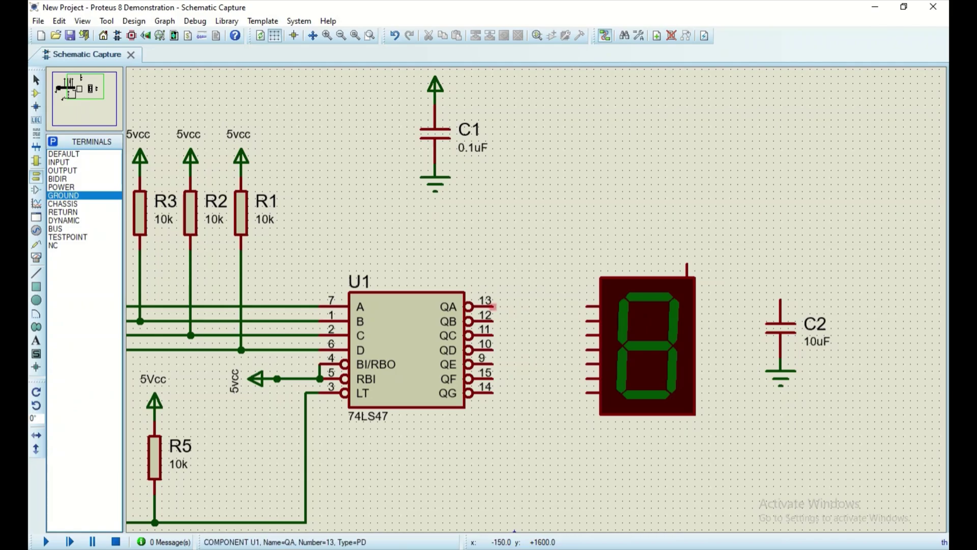
pyautogui.click(493, 307)
pyautogui.click(586, 306)
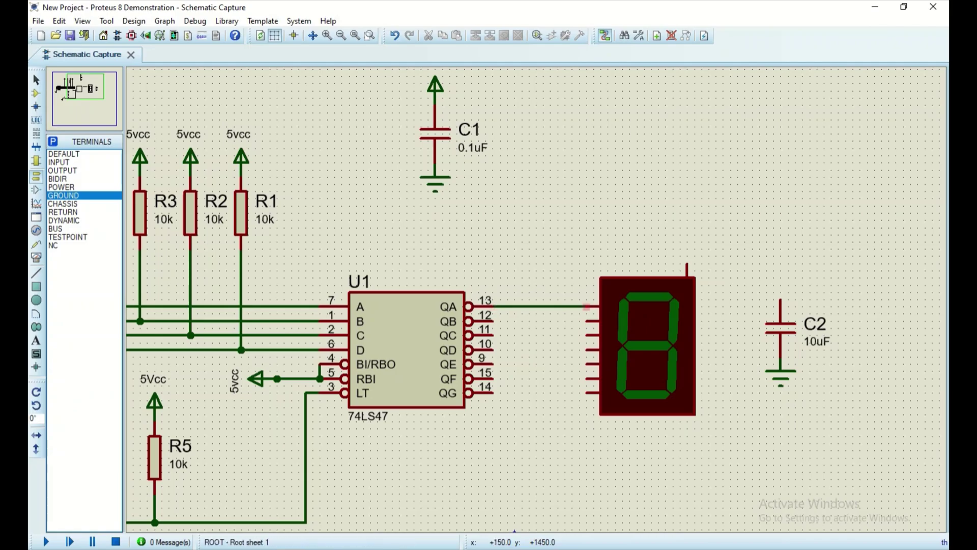
pyautogui.click(493, 321)
pyautogui.click(586, 320)
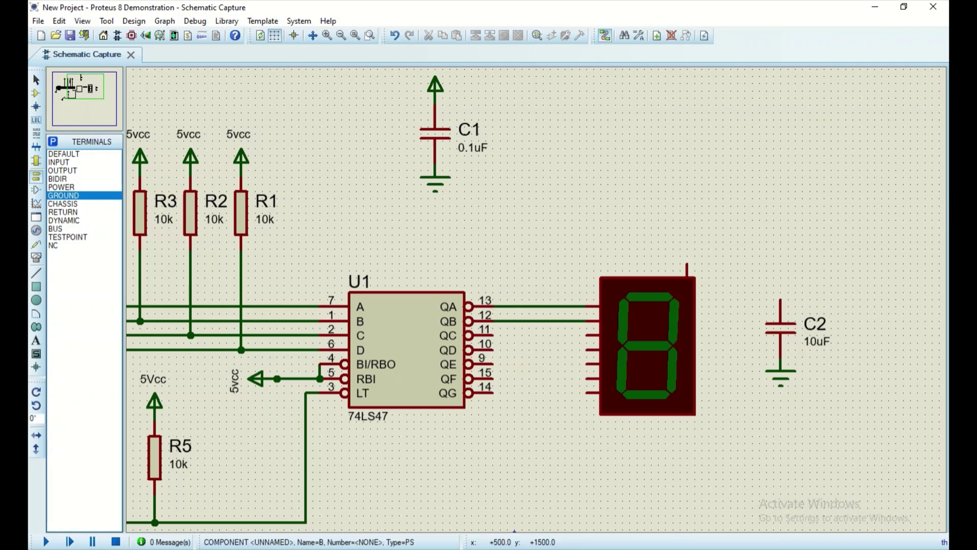
pyautogui.click(493, 335)
pyautogui.click(586, 334)
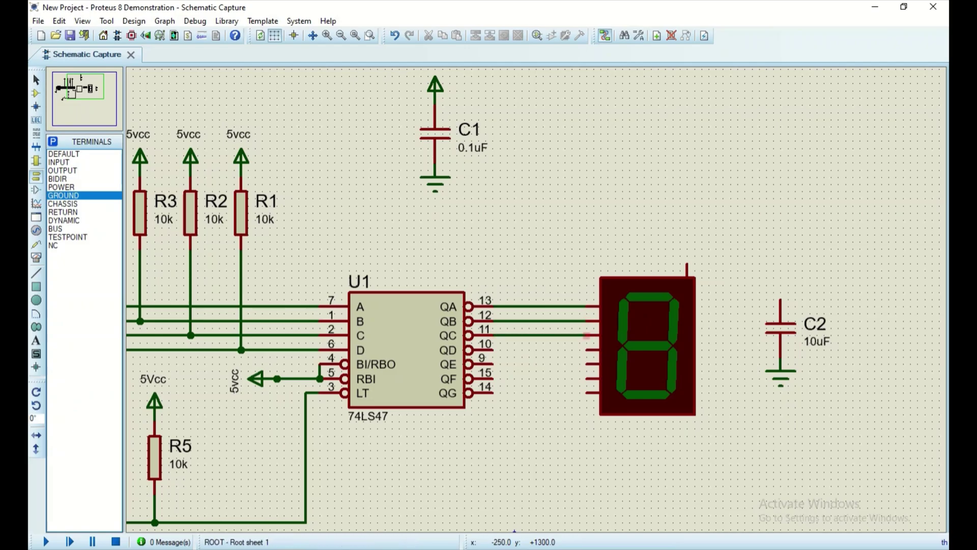
# Step: Wire U1 outputs QD, QE, QF and QG to the display's remaining four segment pins in matching order
pyautogui.click(493, 350)
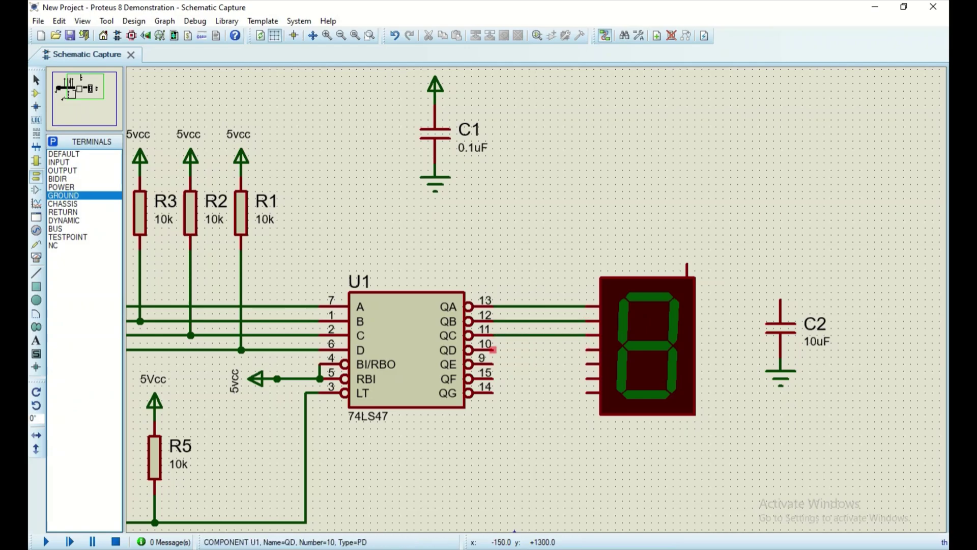
pyautogui.click(586, 350)
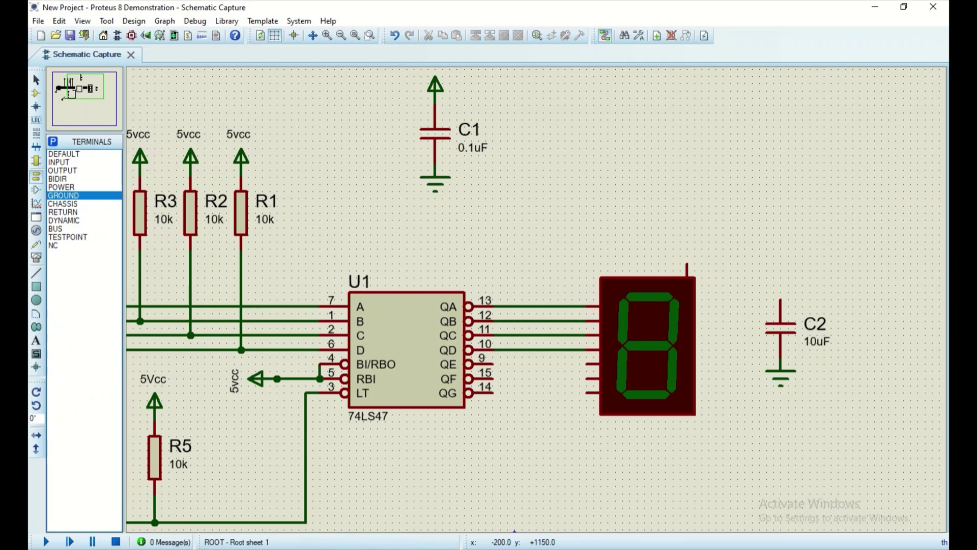
pyautogui.click(493, 363)
pyautogui.click(586, 363)
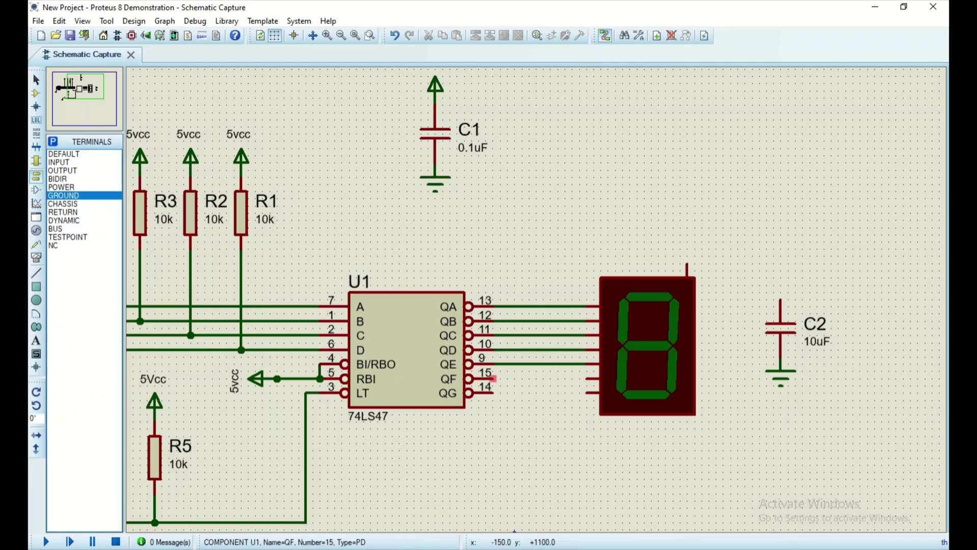
pyautogui.click(493, 379)
pyautogui.click(586, 378)
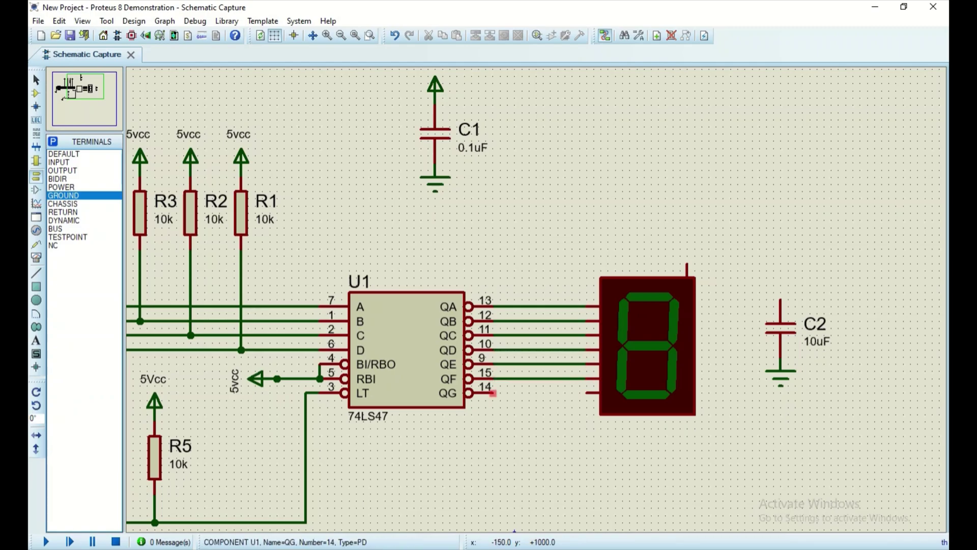
pyautogui.click(493, 392)
pyautogui.click(586, 392)
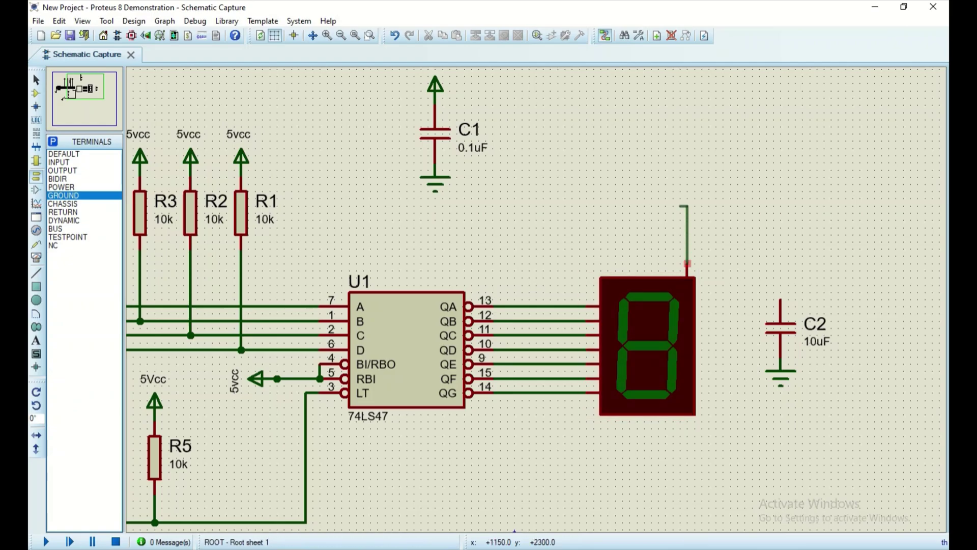
# Step: Run a wire up from the display's common pin, attach a POWER terminal to its end and delete the junction dot at the joint
pyautogui.click(687, 263)
pyautogui.doubleClick(686, 206)
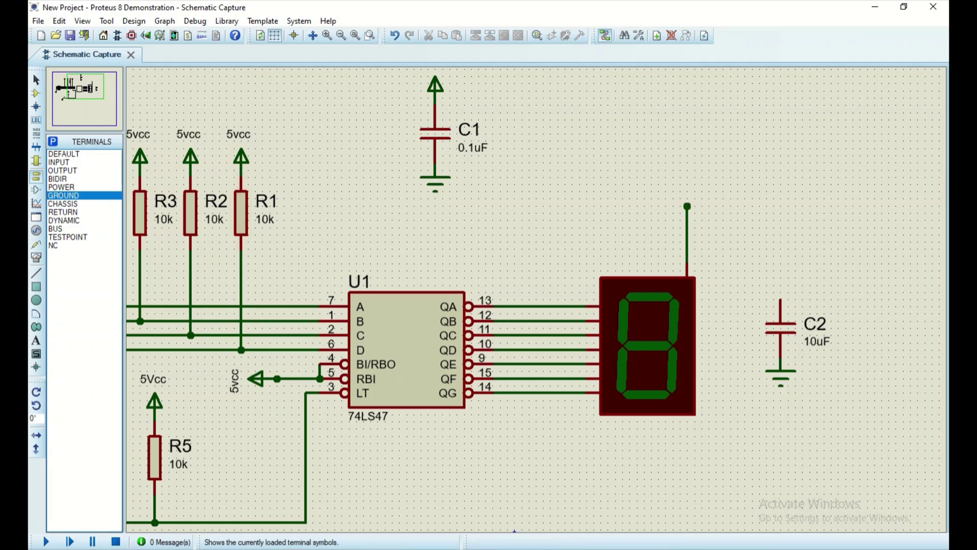
pyautogui.click(61, 187)
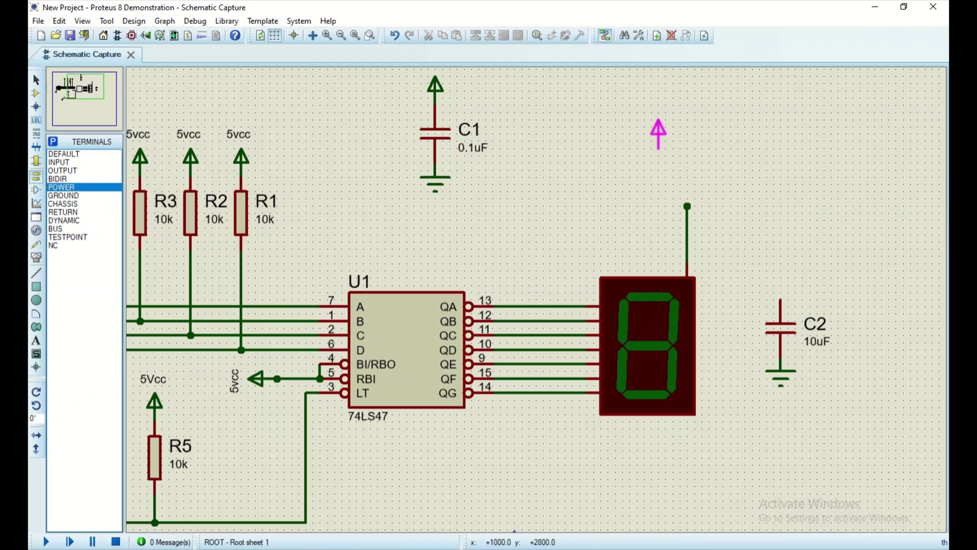
pyautogui.click(687, 201)
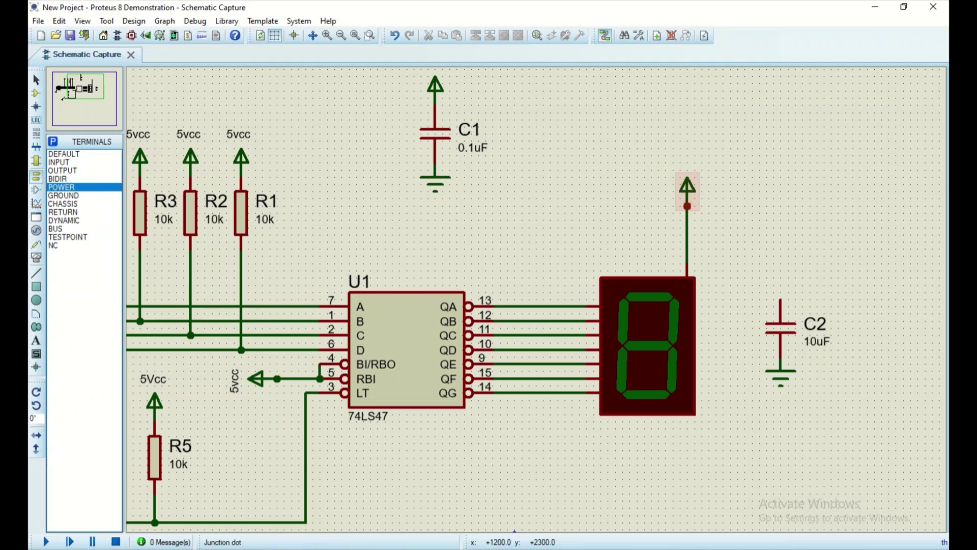
pyautogui.rightClick(698, 202)
pyautogui.click(742, 236)
# Step: Label the power terminal above the display 5vcc
pyautogui.click(687, 194)
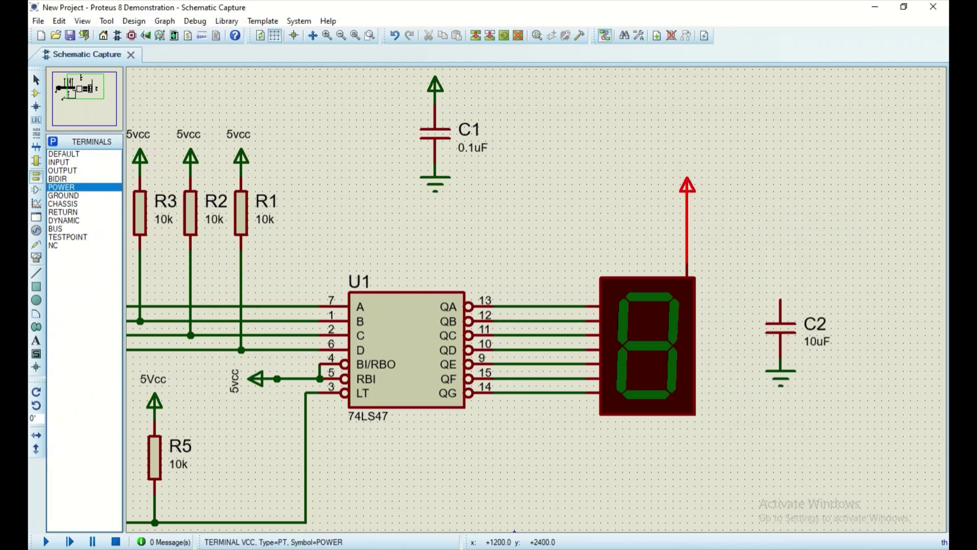
pyautogui.doubleClick(687, 191)
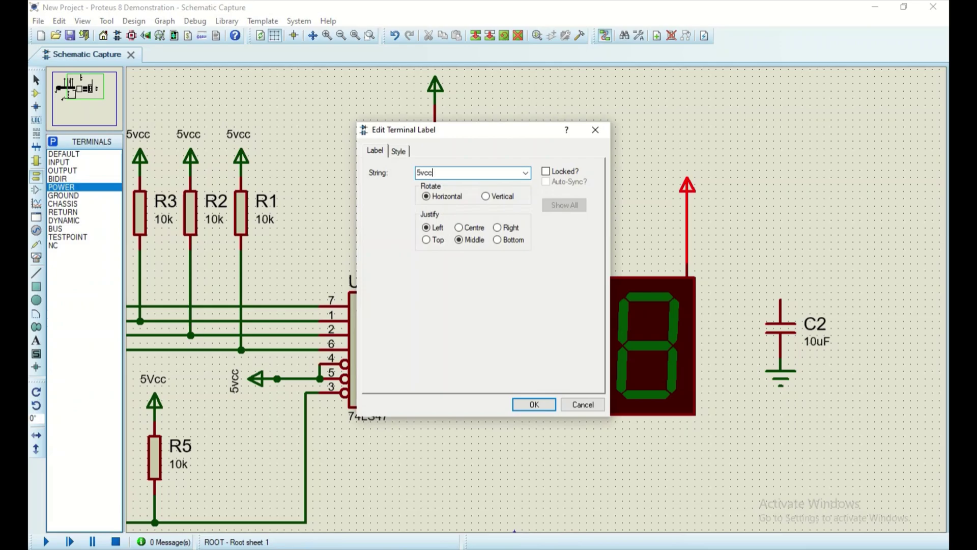
pyautogui.write('5vcc')
pyautogui.press('Return')
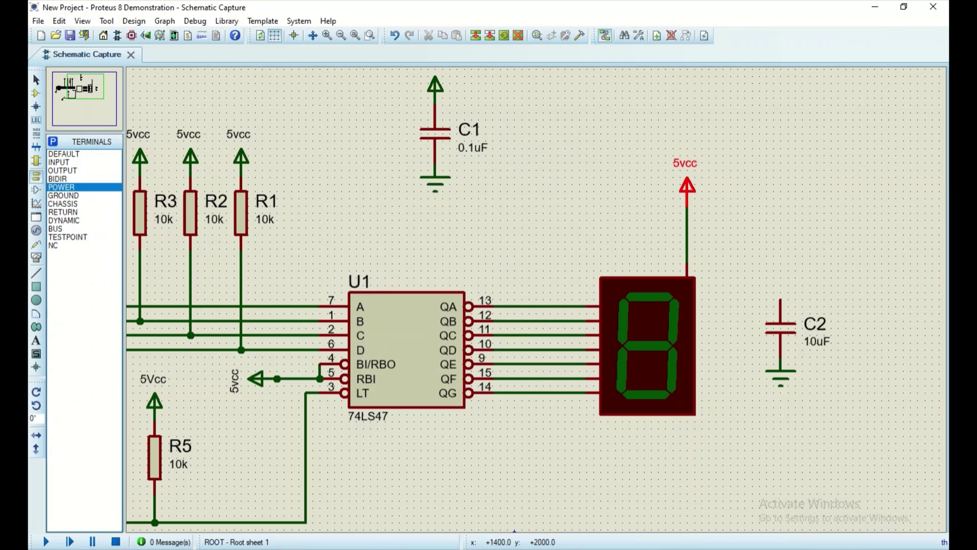
# Step: Connect the upper pin of C2 to the display's 5vcc supply wire
pyautogui.click(687, 234)
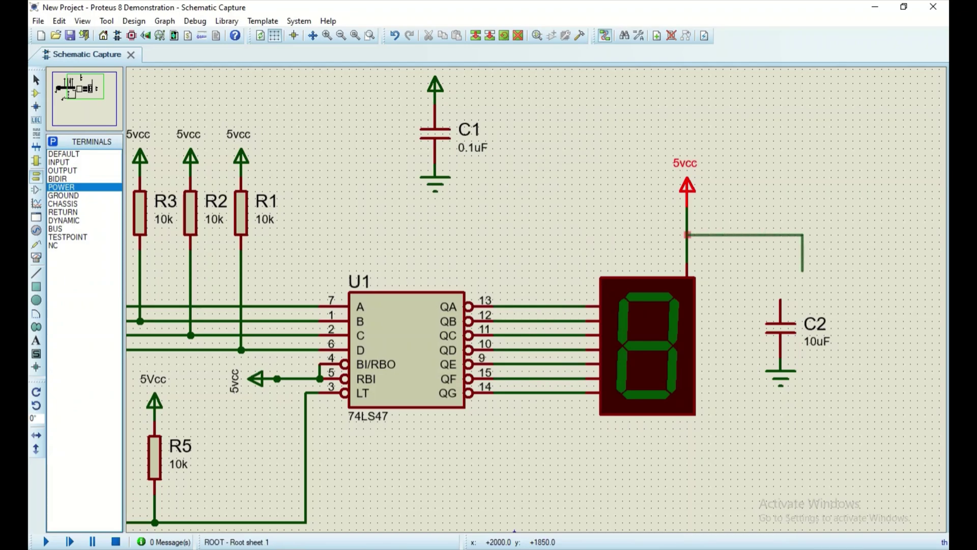
pyautogui.click(780, 300)
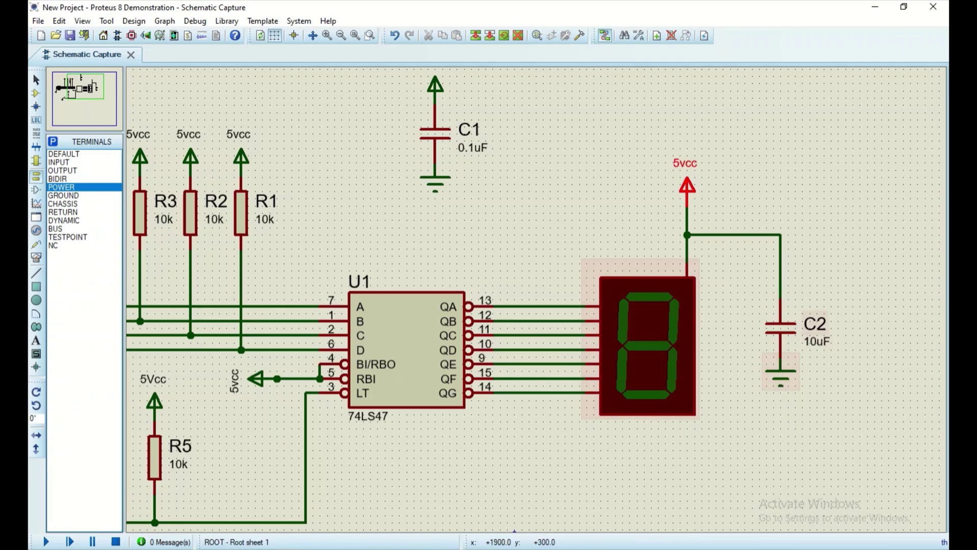
pyautogui.scroll(-1, 536, 299)
pyautogui.scroll(1, 479, 228)
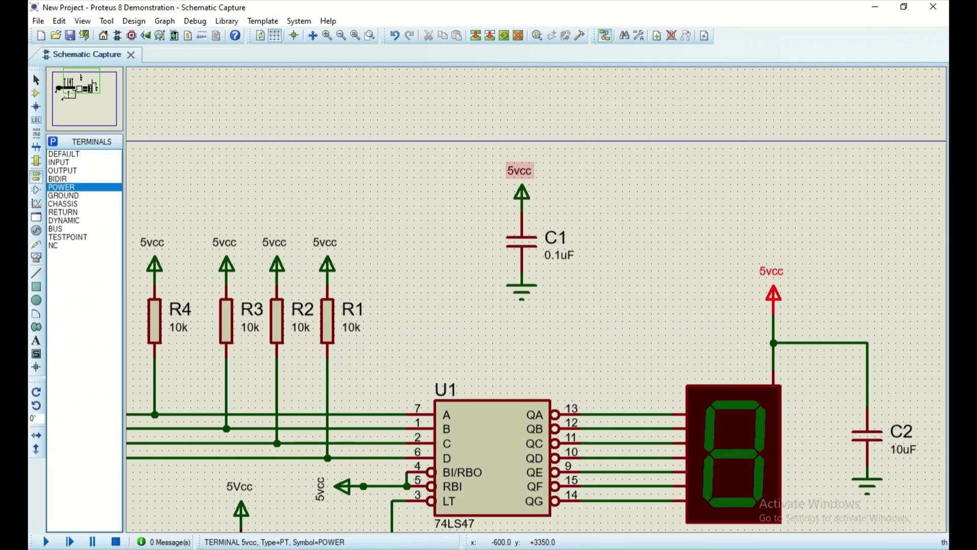
# Step: Run the simulation and examine the logic states at DSW1, the pull-up resistors, U1 and the display
pyautogui.scroll(-1, 454, 396)
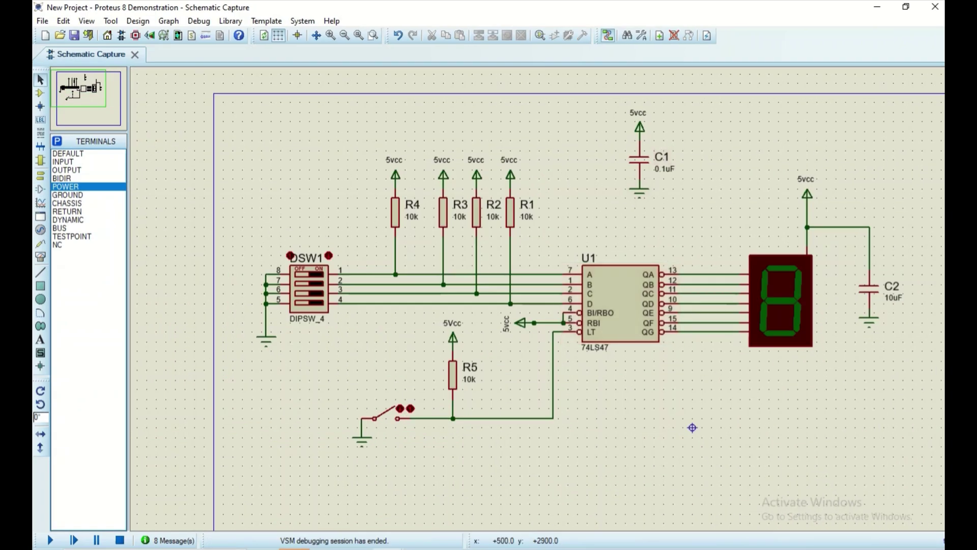
pyautogui.click(49, 540)
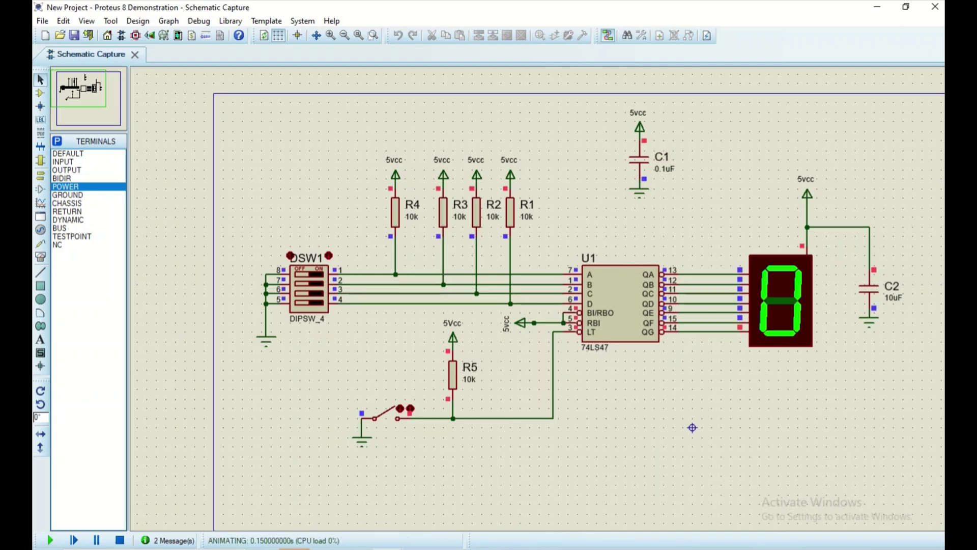
pyautogui.scroll(2, 692, 427)
pyautogui.scroll(-1, 888, 399)
pyautogui.scroll(1, 712, 406)
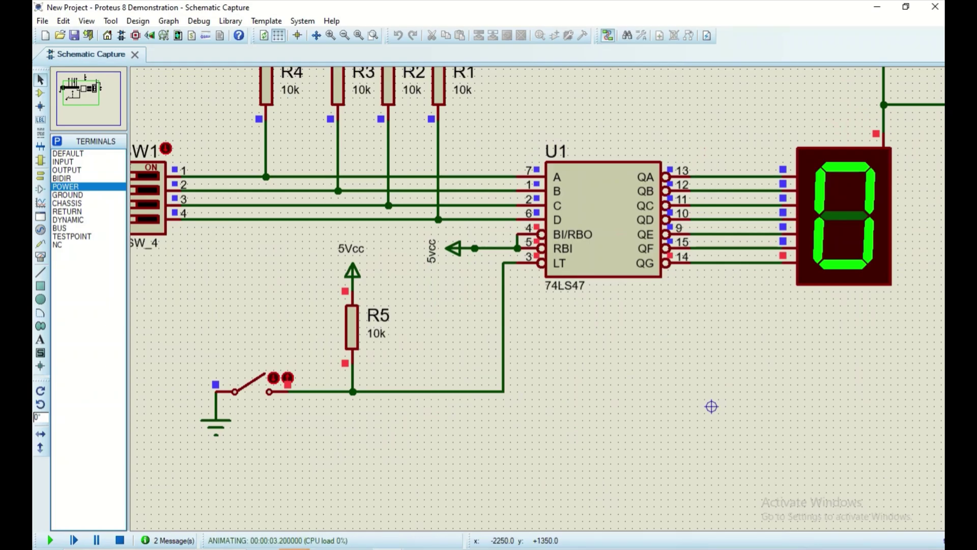
pyautogui.scroll(-2, 711, 406)
pyautogui.scroll(1, 652, 367)
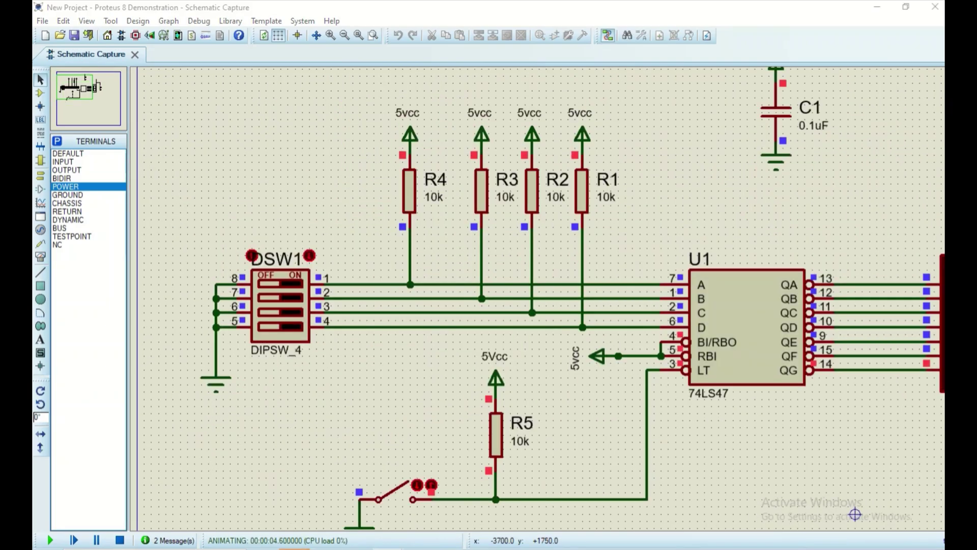
pyautogui.scroll(-2, 855, 514)
pyautogui.scroll(2, 855, 514)
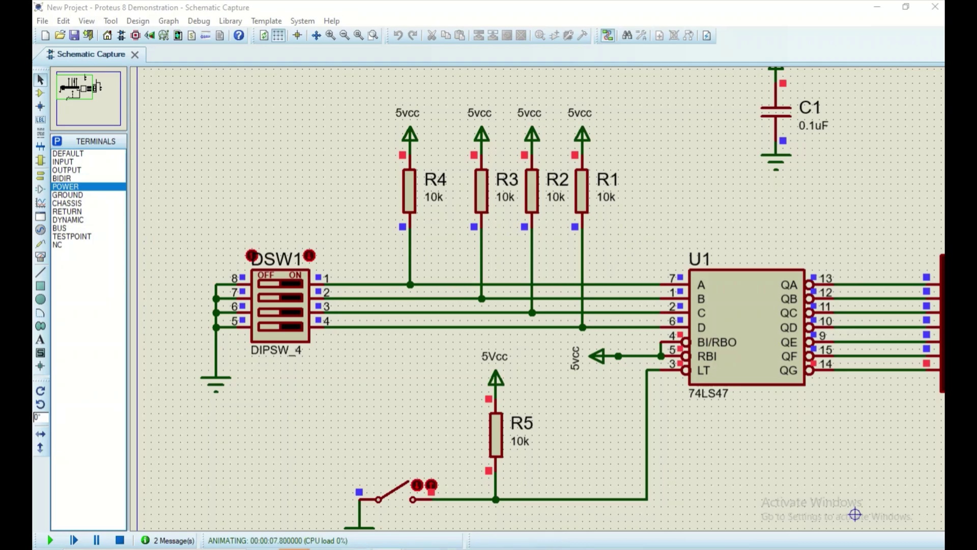
# Step: Check the 'LS47 function table in the datasheet open in the browser and return to the running Proteus simulation
pyautogui.hotkey('alt', 'Tab')
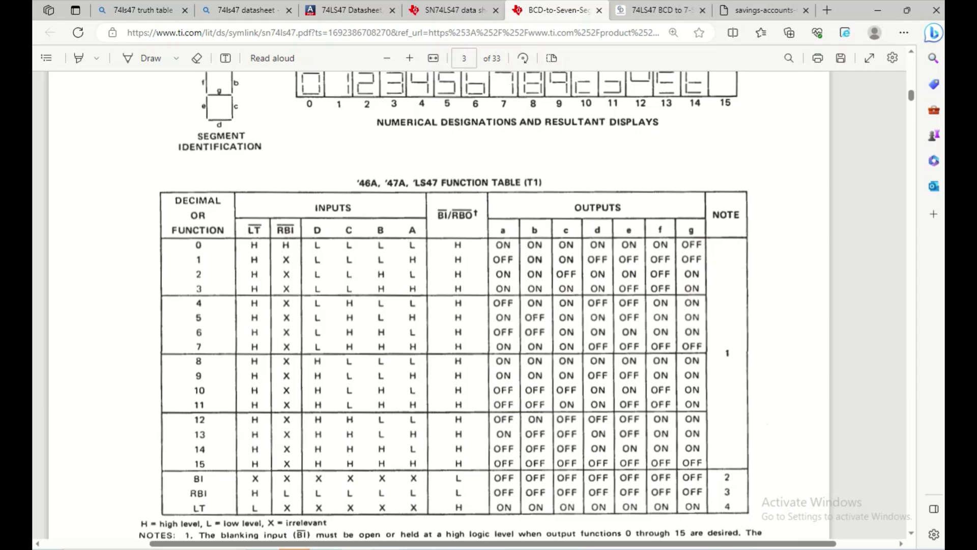
pyautogui.click(331, 503)
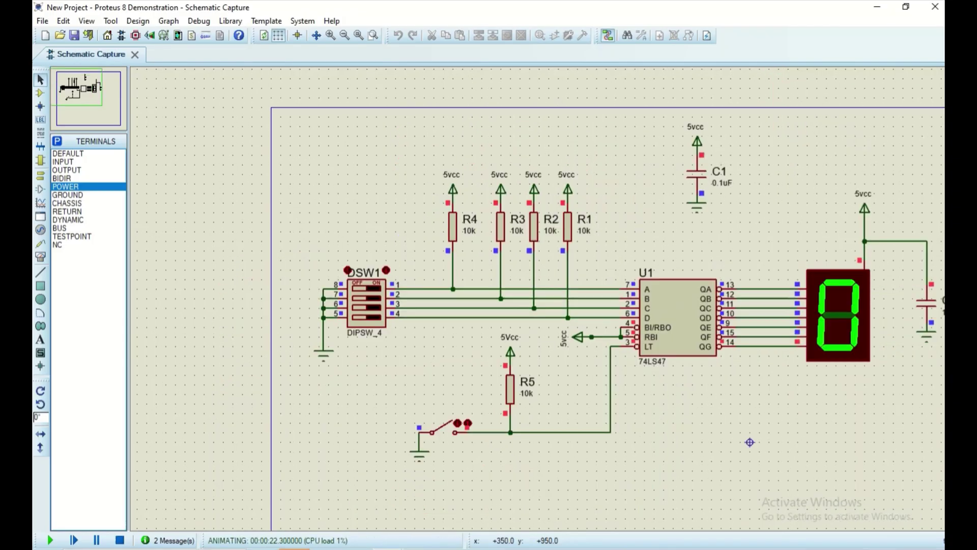
pyautogui.scroll(1, 749, 442)
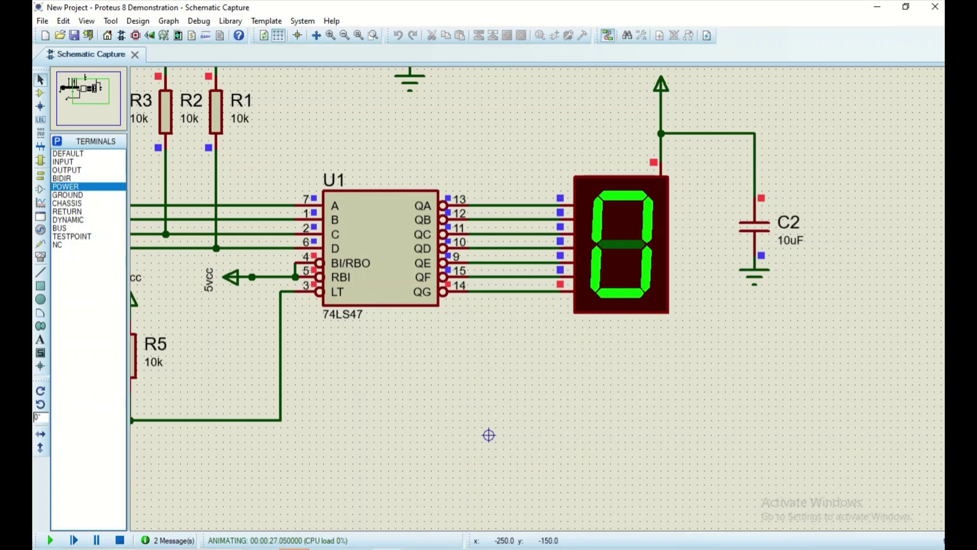
pyautogui.scroll(-1, 537, 298)
pyautogui.scroll(1, 276, 293)
pyautogui.scroll(-1, 603, 298)
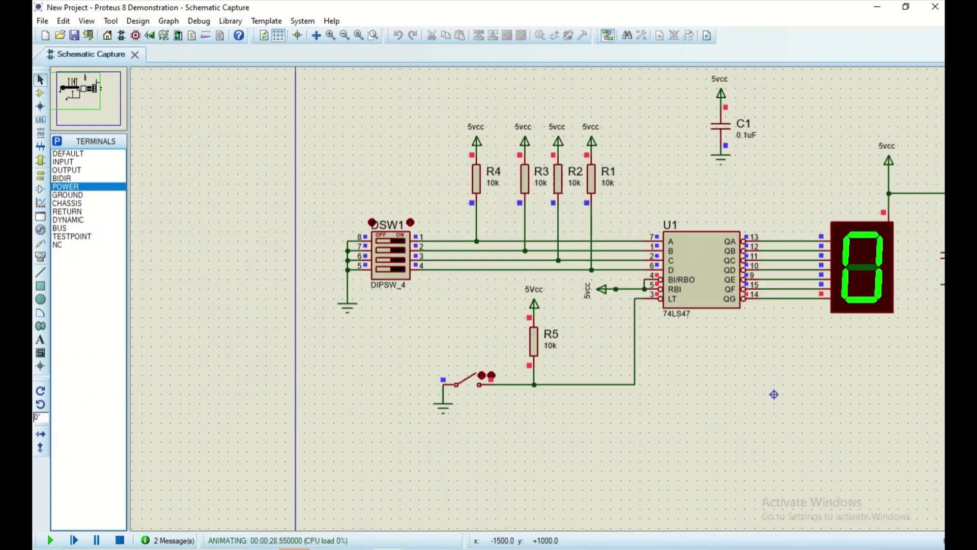
pyautogui.scroll(1, 773, 394)
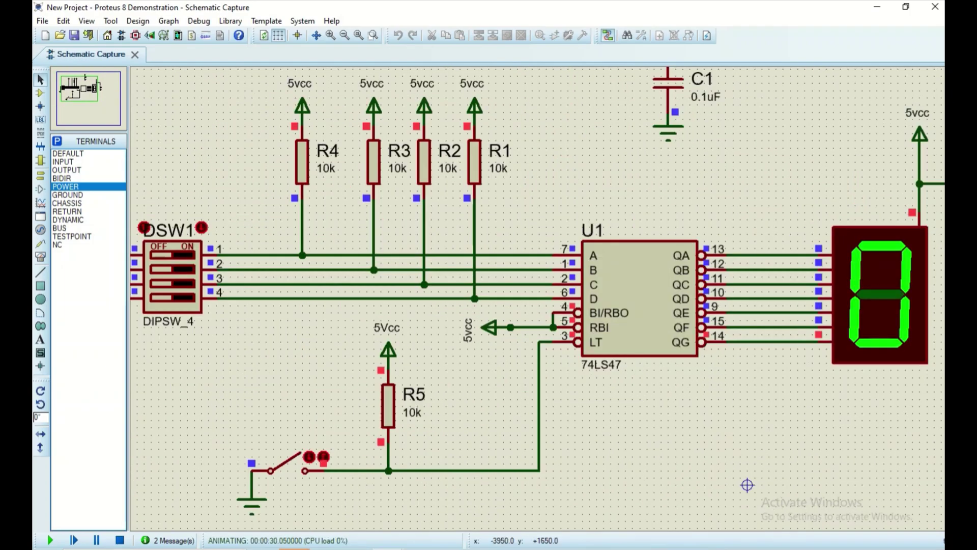
# Step: Test inputs 1, 2 and 3 by turning DSW1 switches 1 and 2 off in binary order, ending with both back ON
pyautogui.click(177, 255)
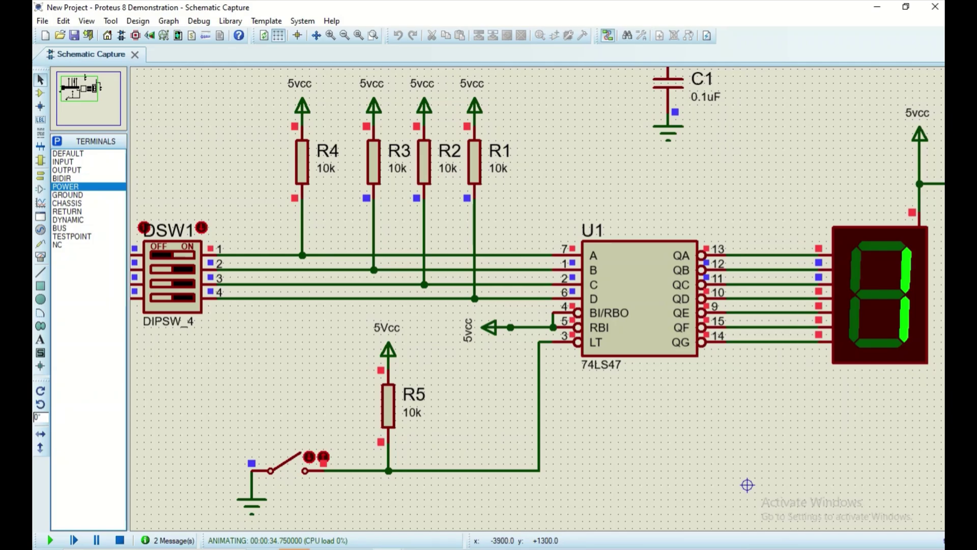
pyautogui.click(178, 255)
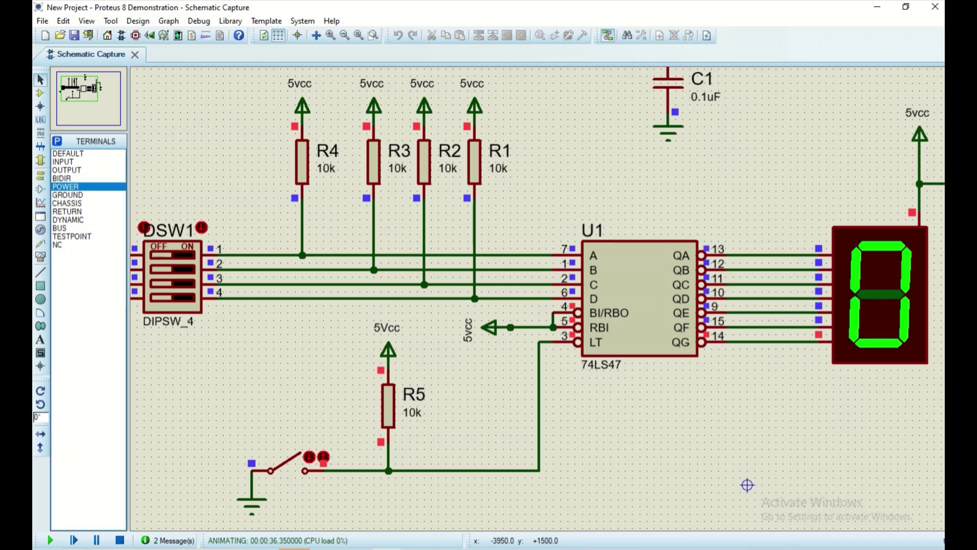
pyautogui.click(173, 269)
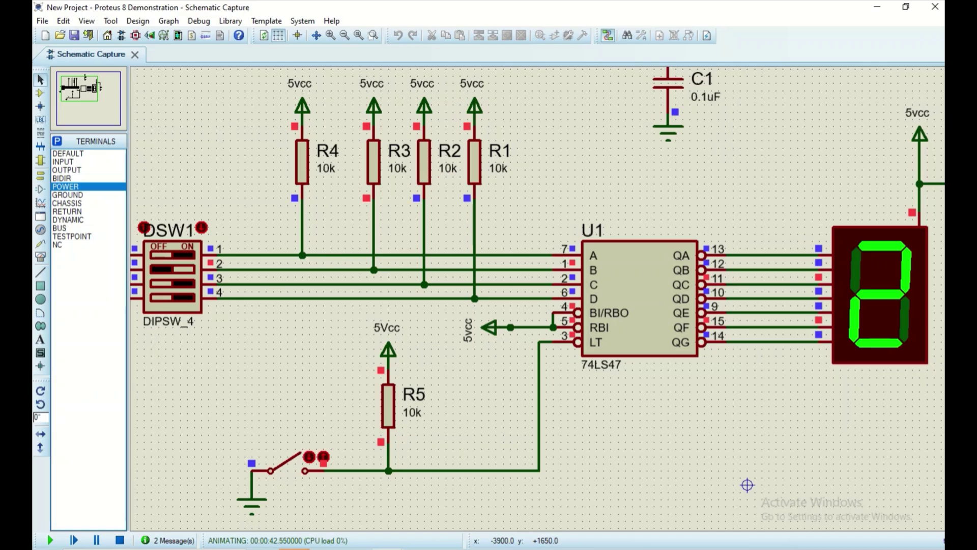
pyautogui.click(173, 254)
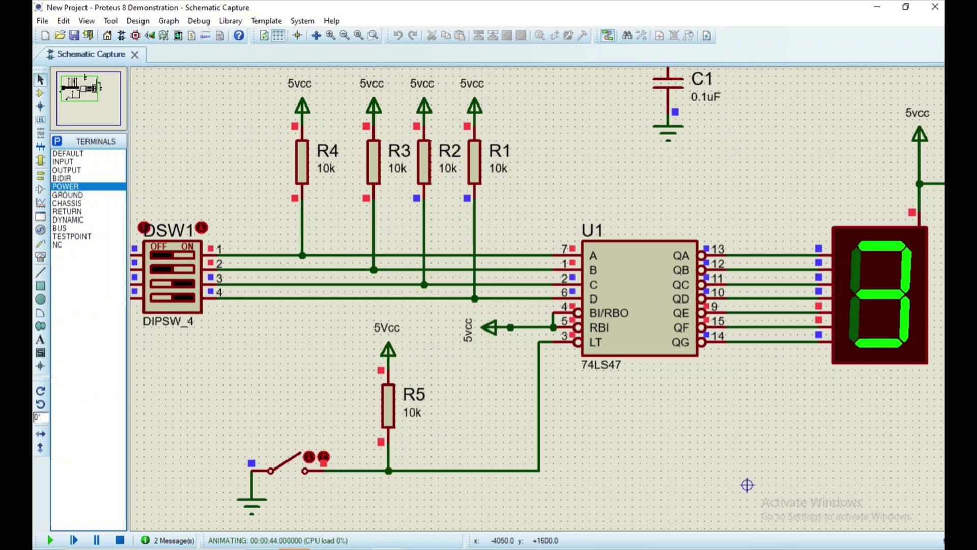
pyautogui.click(163, 254)
pyautogui.click(172, 270)
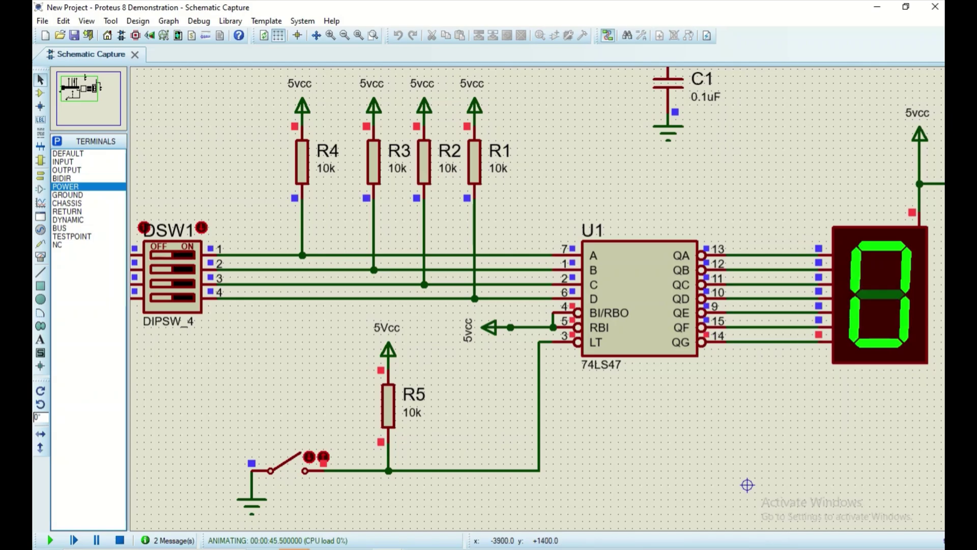
# Step: Test inputs 4, 5 and 6 by turning DSW1 switch 3 off alone, with switch 1, and with switch 2
pyautogui.click(173, 283)
pyautogui.click(173, 283)
pyautogui.click(181, 283)
pyautogui.click(182, 255)
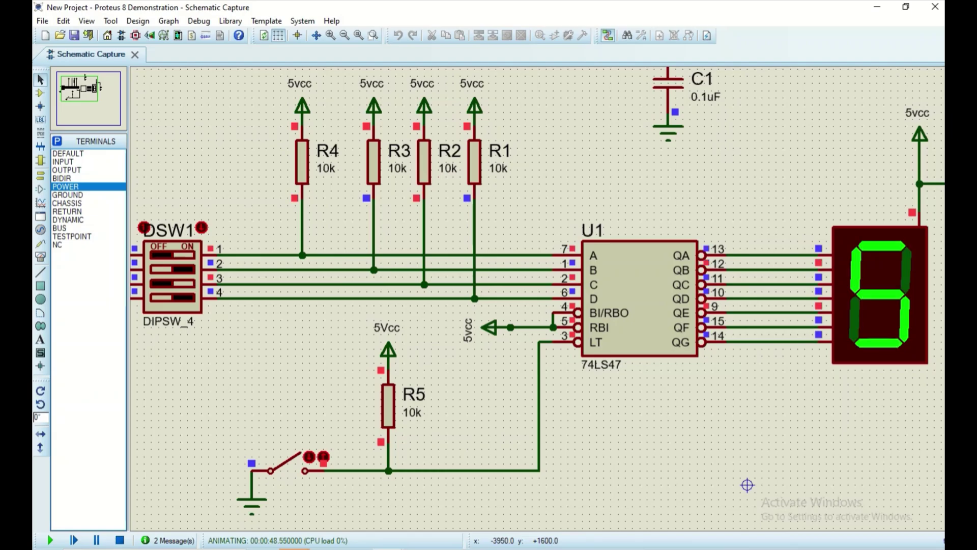
pyautogui.click(173, 254)
pyautogui.click(173, 269)
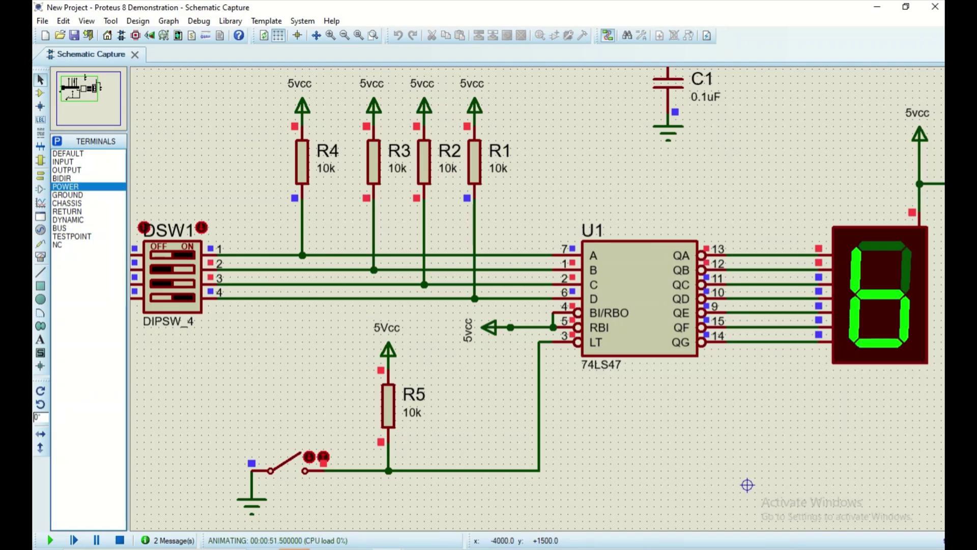
# Step: Test input 7 with DSW1 switches 1, 2 and 3 off, and input 8 with only switch 4 off
pyautogui.click(173, 255)
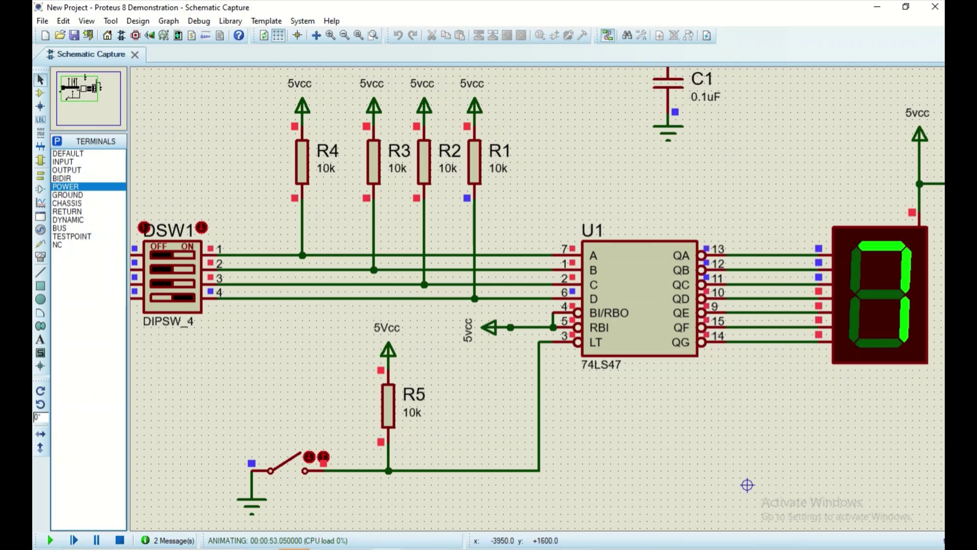
pyautogui.click(173, 254)
pyautogui.click(173, 269)
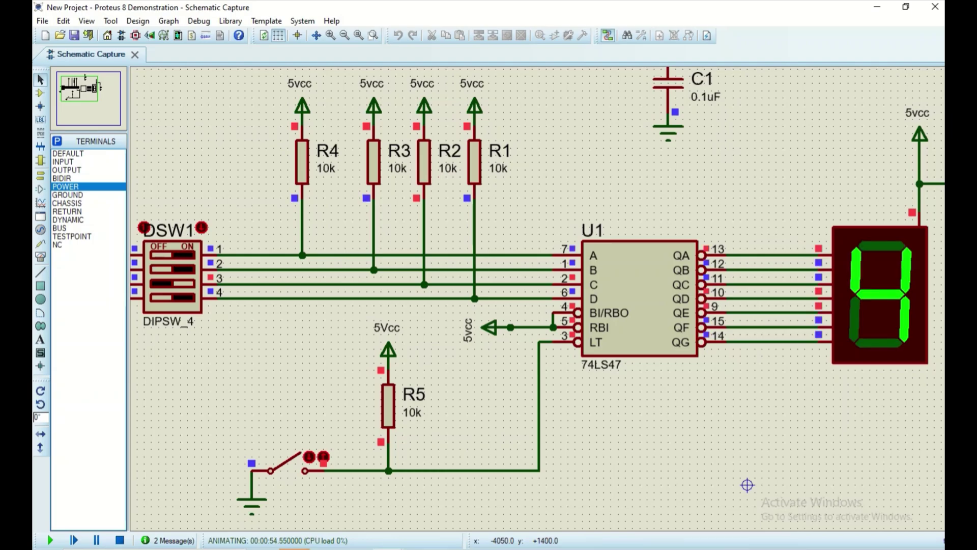
pyautogui.click(173, 283)
pyautogui.click(173, 298)
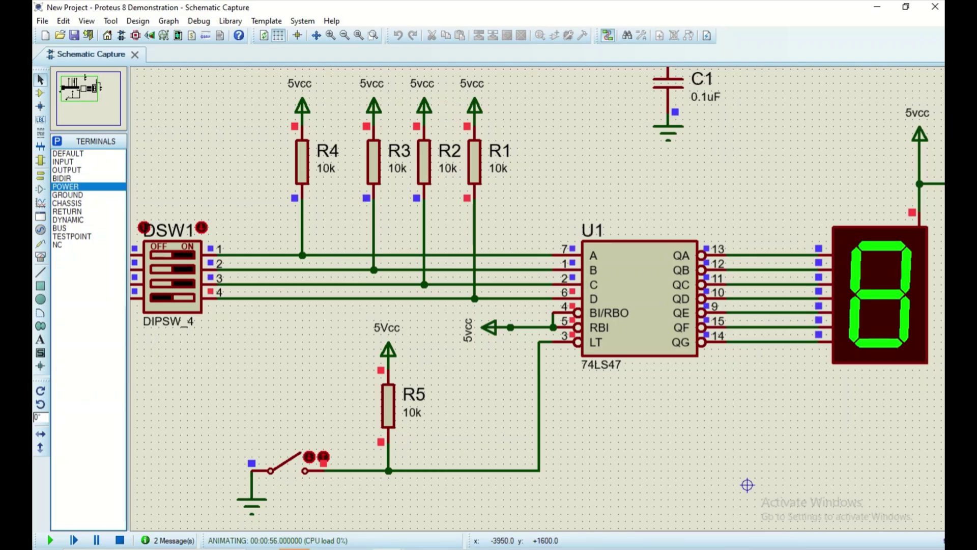
# Step: Test inputs 9 and 10 by turning DSW1 switch 1 and switch 2 off in turn alongside switch 4
pyautogui.click(173, 254)
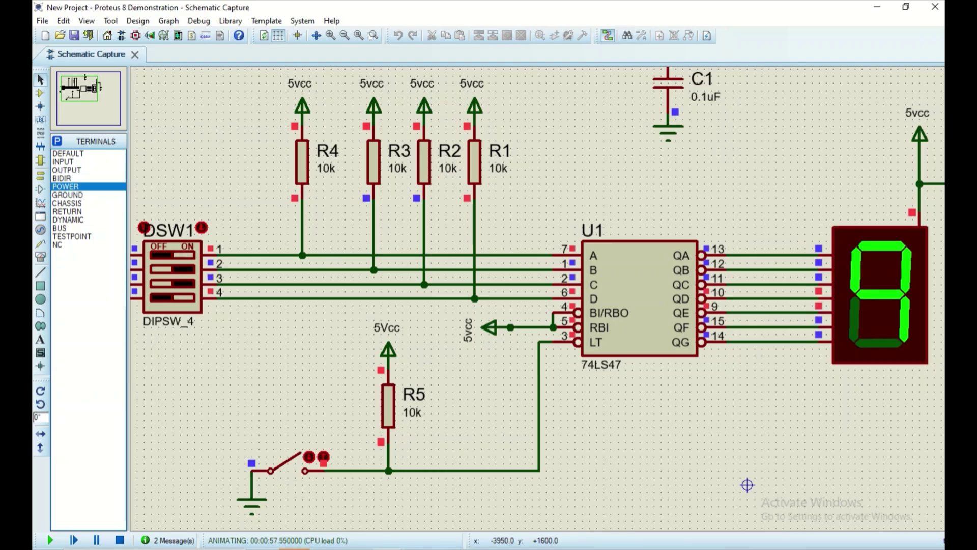
pyautogui.click(173, 255)
pyautogui.click(173, 269)
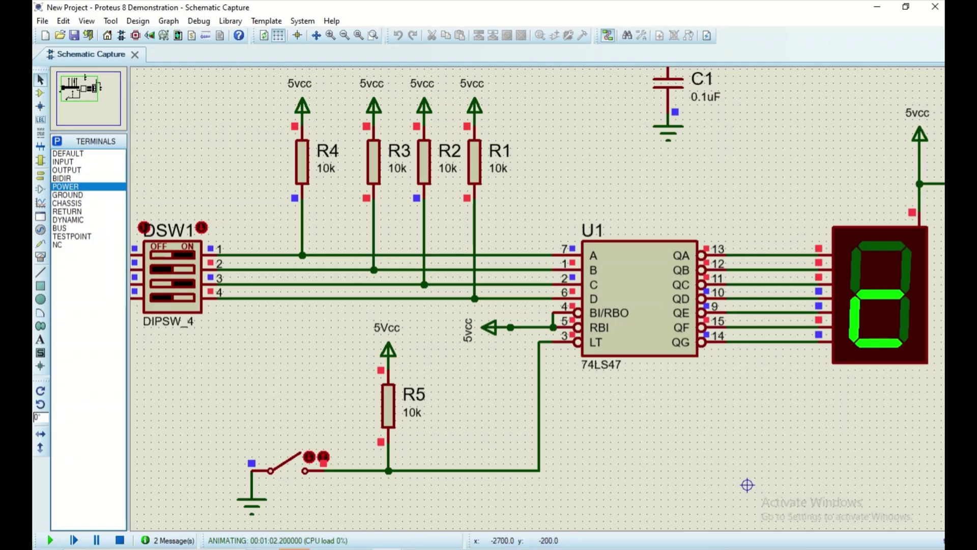
# Step: Check the function table and enlarged resultant display patterns in the browser datasheet, and return to the running Proteus simulation
pyautogui.hotkey('alt', 'Tab')
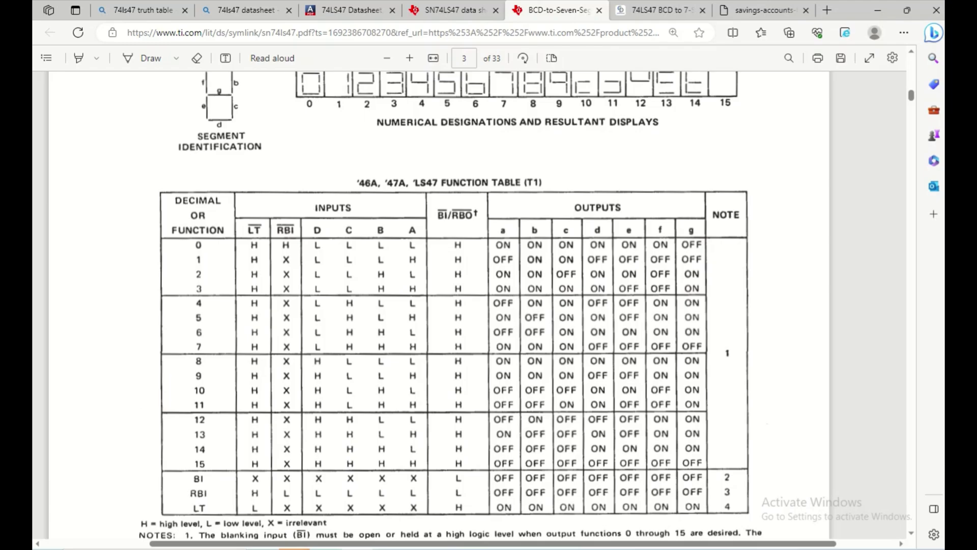
pyautogui.scroll(-5, 448, 305)
pyautogui.scroll(5, 448, 305)
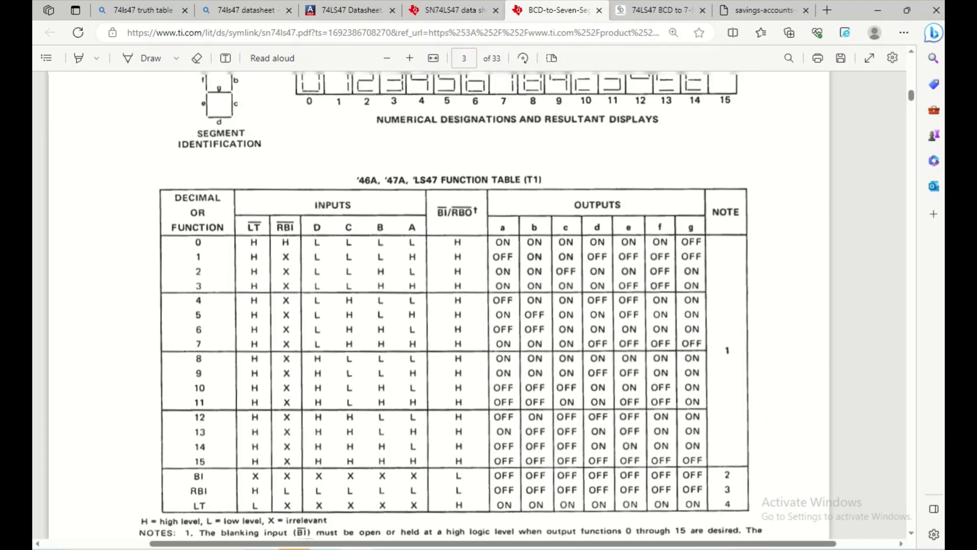
pyautogui.scroll(4, 448, 306)
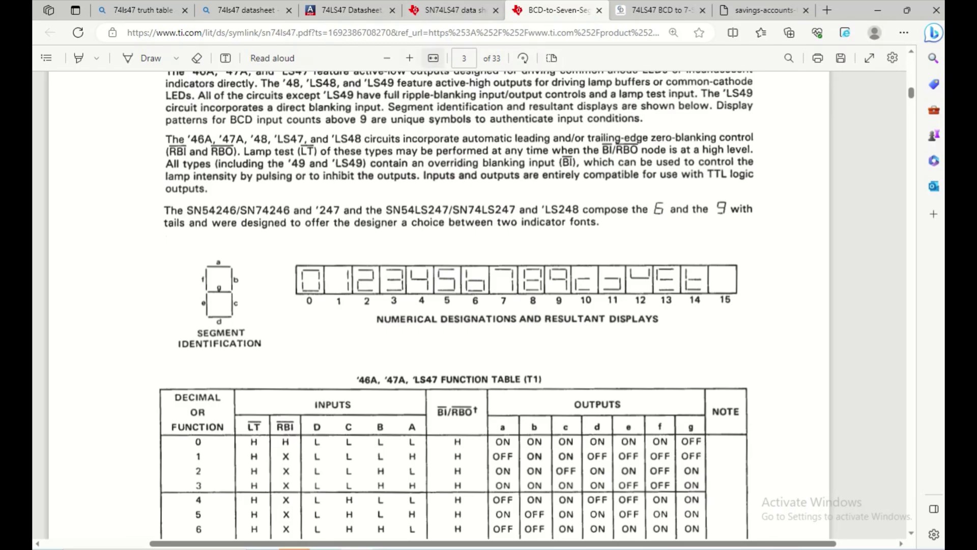
pyautogui.click(410, 58)
pyautogui.click(410, 58)
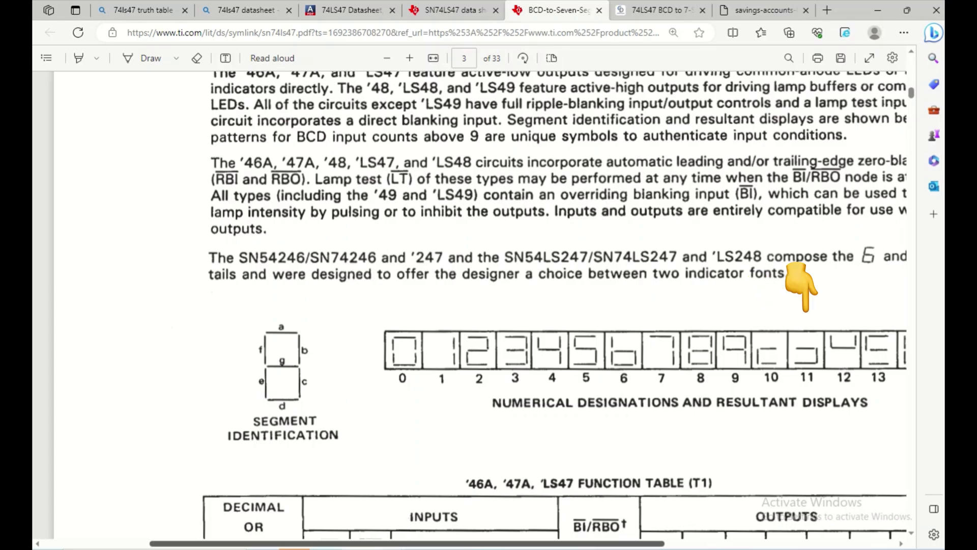
pyautogui.moveTo(388, 545)
pyautogui.click(324, 504)
# Step: Test input 12 by turning DSW1 switch 2 back on and switch 3 off alongside switch 4
pyautogui.scroll(-1, 538, 299)
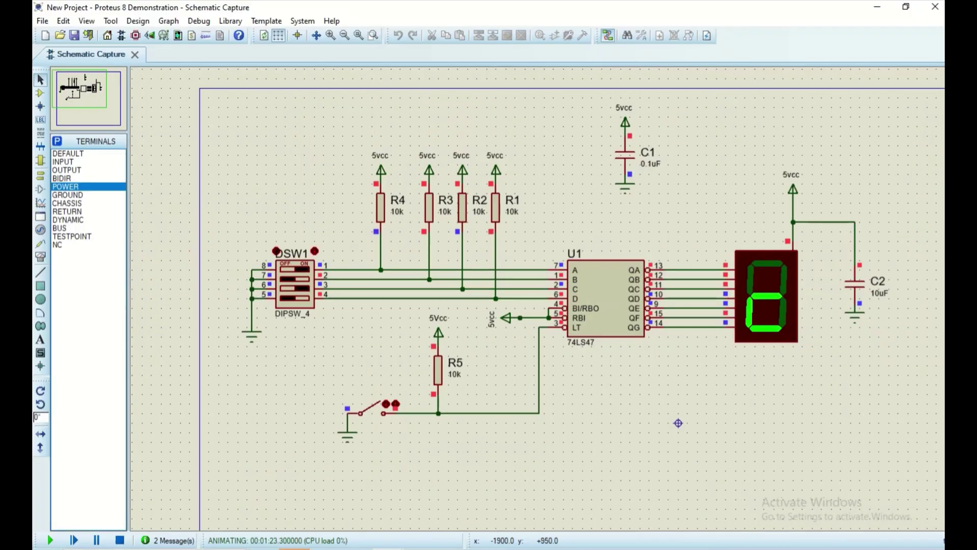
pyautogui.scroll(1, 336, 300)
pyautogui.scroll(-1, 539, 297)
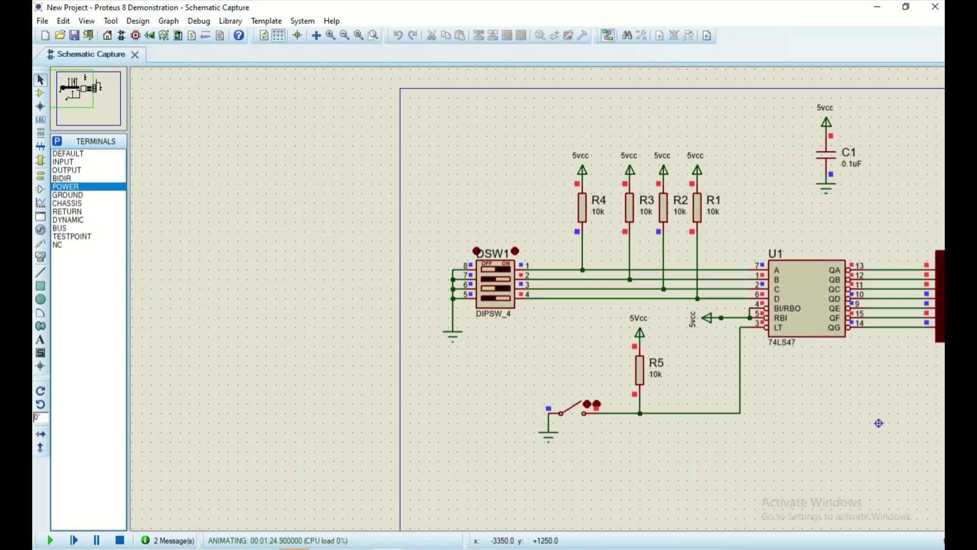
pyautogui.scroll(1, 608, 315)
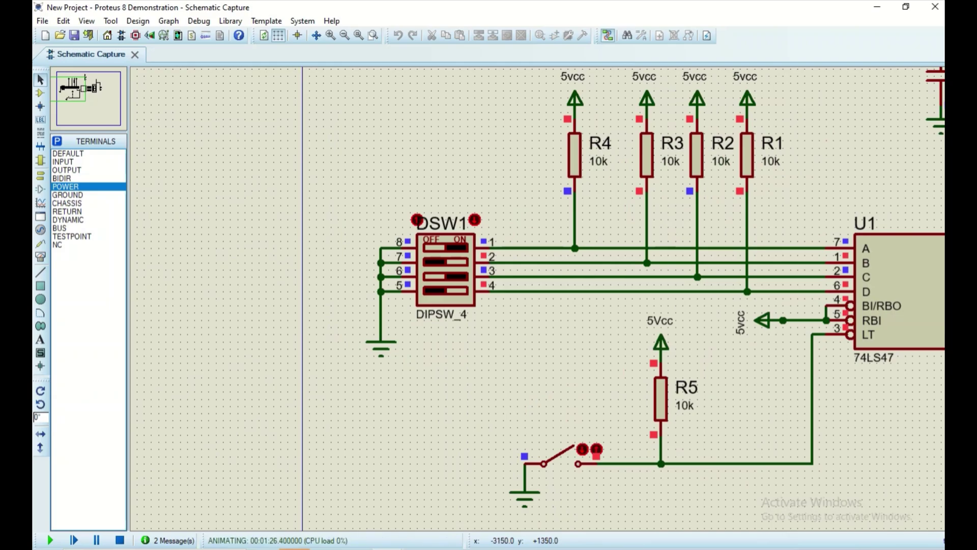
pyautogui.scroll(-1, 862, 417)
pyautogui.scroll(1, 697, 500)
pyautogui.scroll(-1, 697, 500)
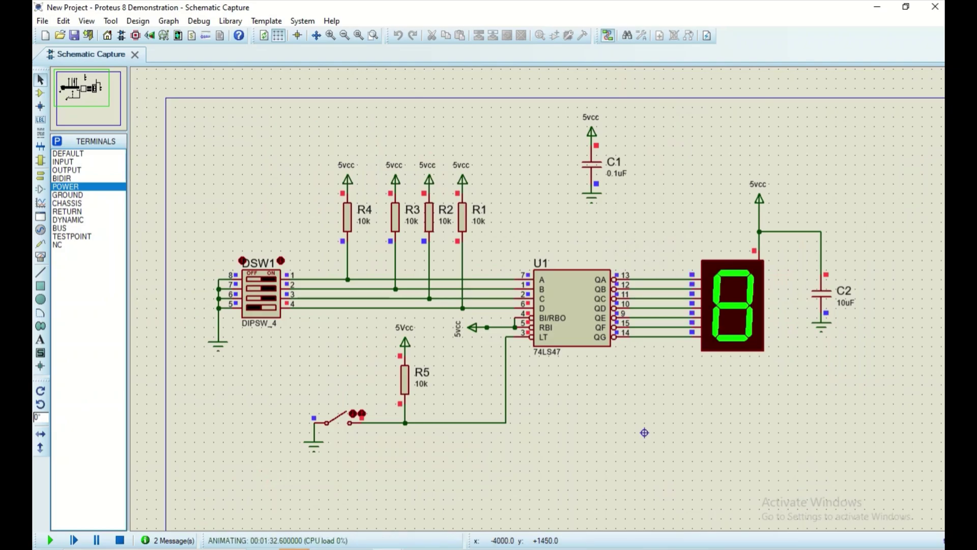
pyautogui.click(266, 298)
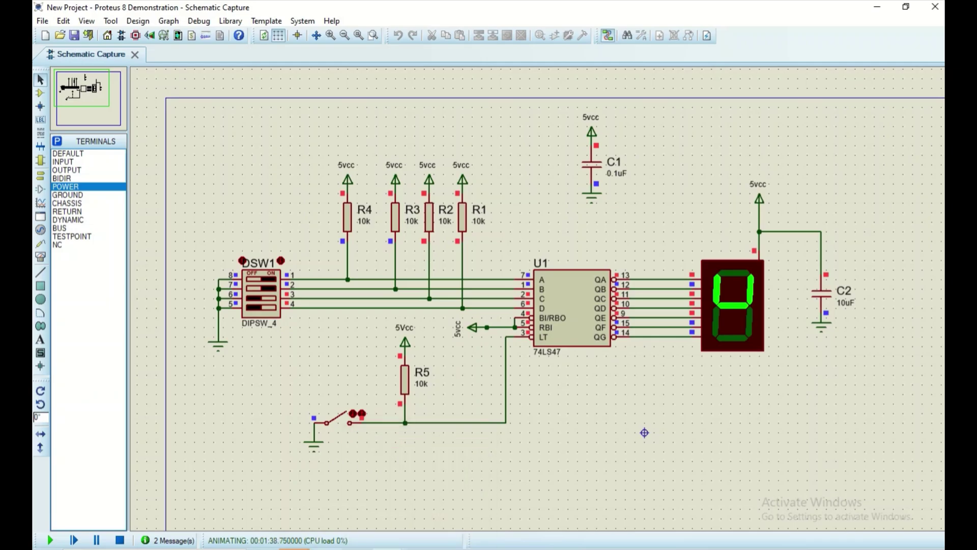
# Step: Compare the display with the datasheet's resultant patterns for inputs 12 to 15 in the browser, and return to the Proteus simulation
pyautogui.moveTo(359, 540)
pyautogui.click(361, 488)
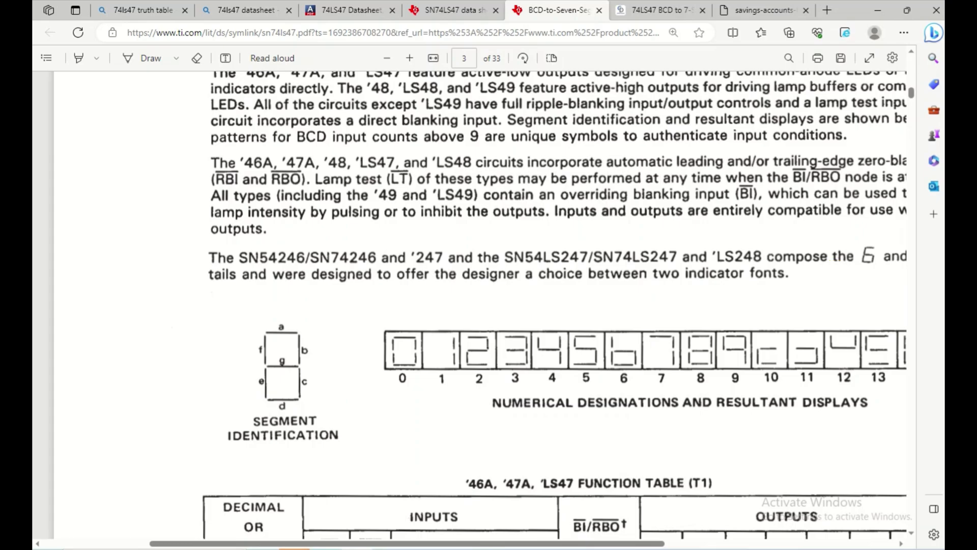
pyautogui.scroll(-4, 478, 305)
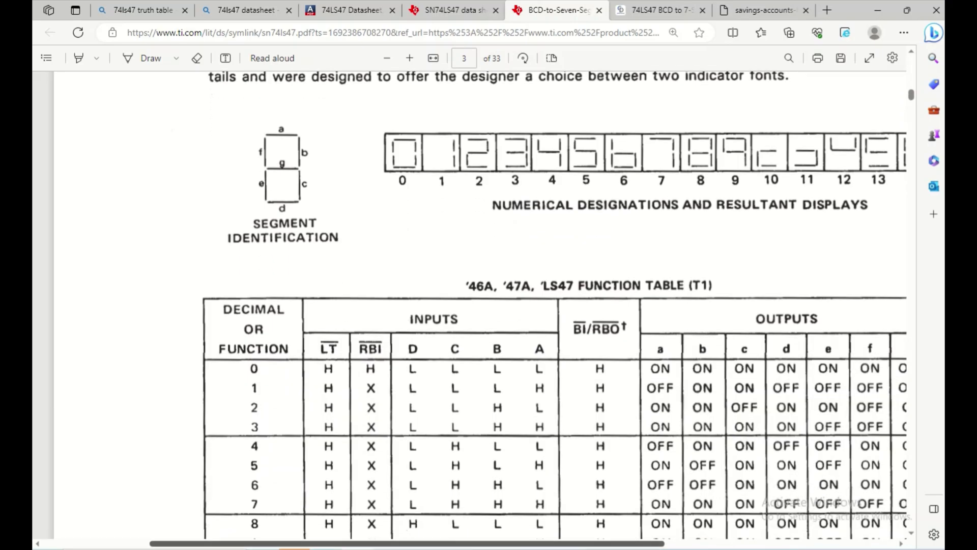
pyautogui.hscroll(2, 478, 306)
pyautogui.hscroll(1, 764, 94)
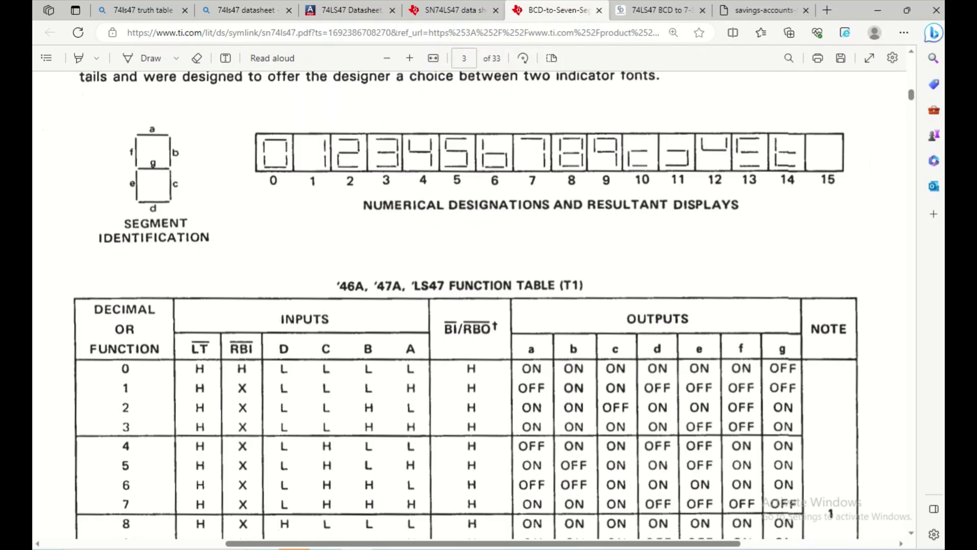
pyautogui.click(386, 548)
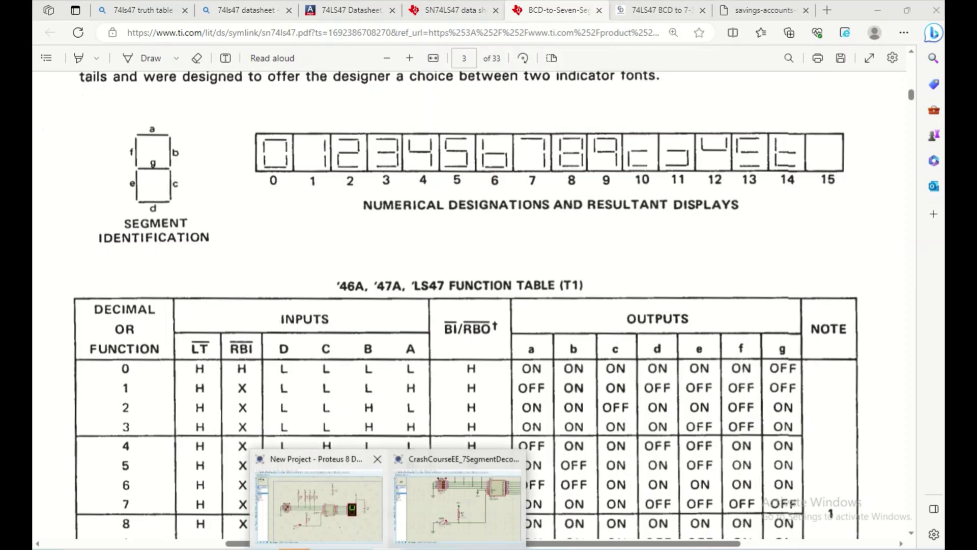
pyautogui.click(319, 496)
# Step: Test input 13 by turning DSW1 switch 1 off, and compare the display with the datasheet's pattern in the browser
pyautogui.scroll(1, 238, 296)
pyautogui.scroll(-2, 629, 311)
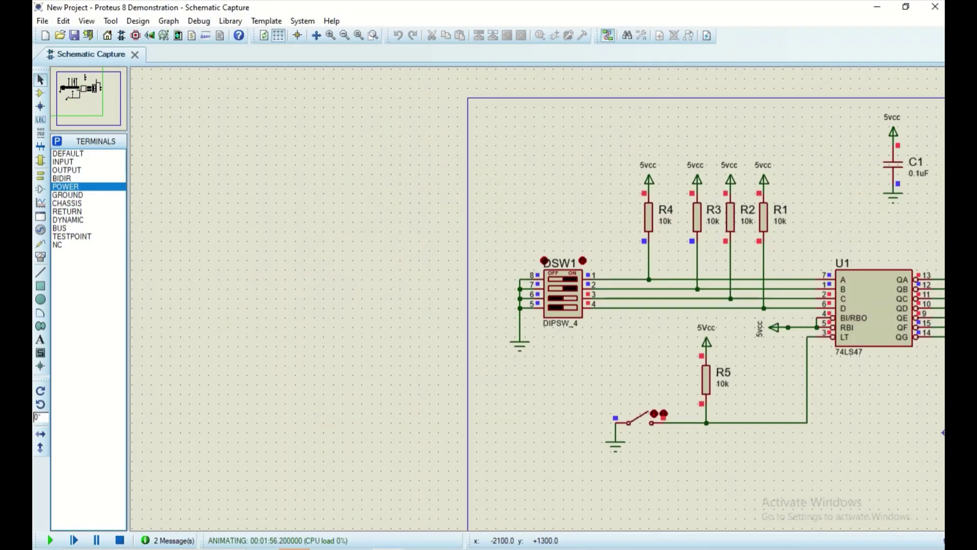
pyautogui.scroll(1, 734, 306)
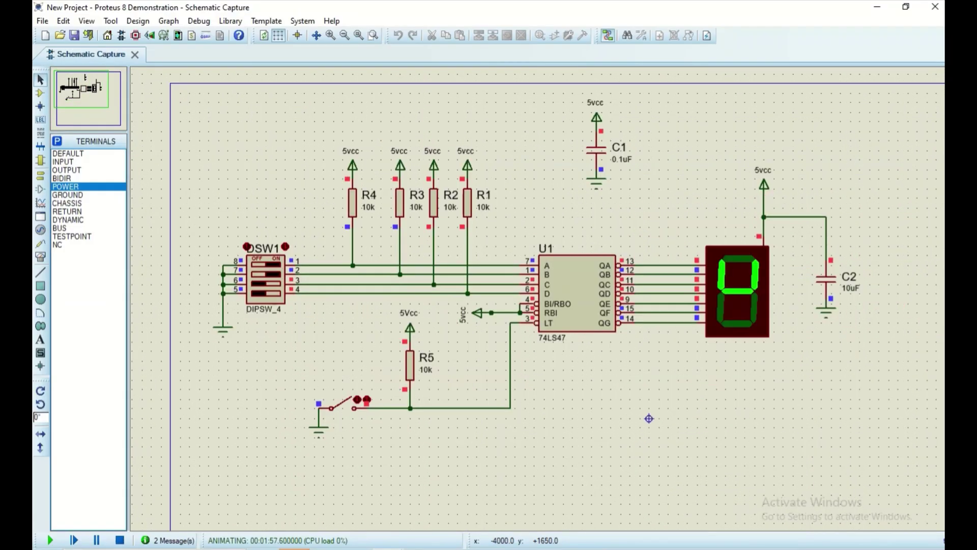
pyautogui.click(270, 263)
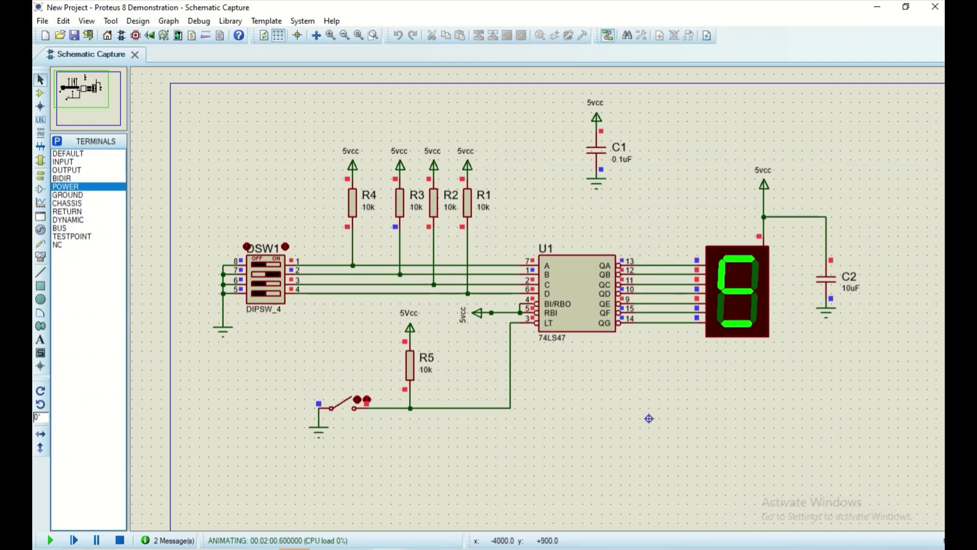
pyautogui.hotkey('alt', 'Tab')
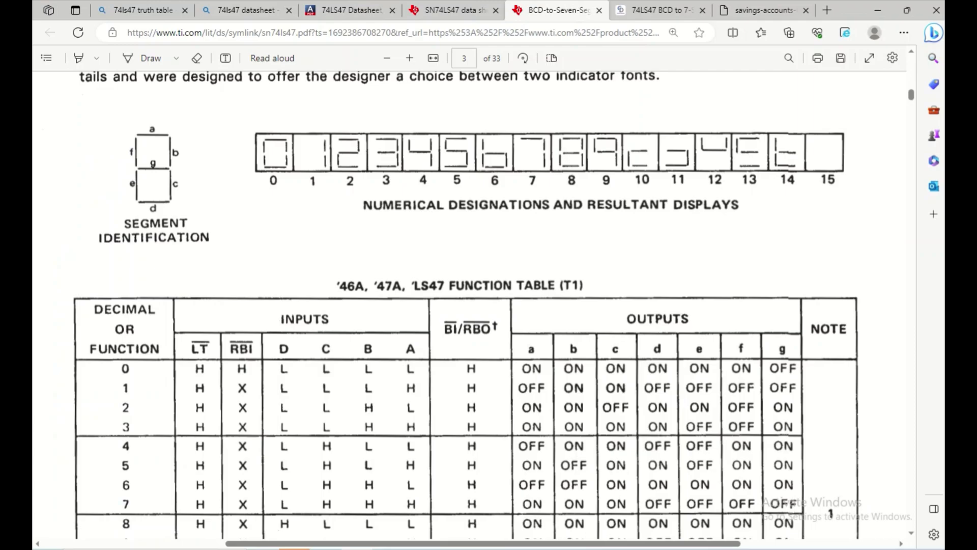
pyautogui.hotkey('alt', 'Tab')
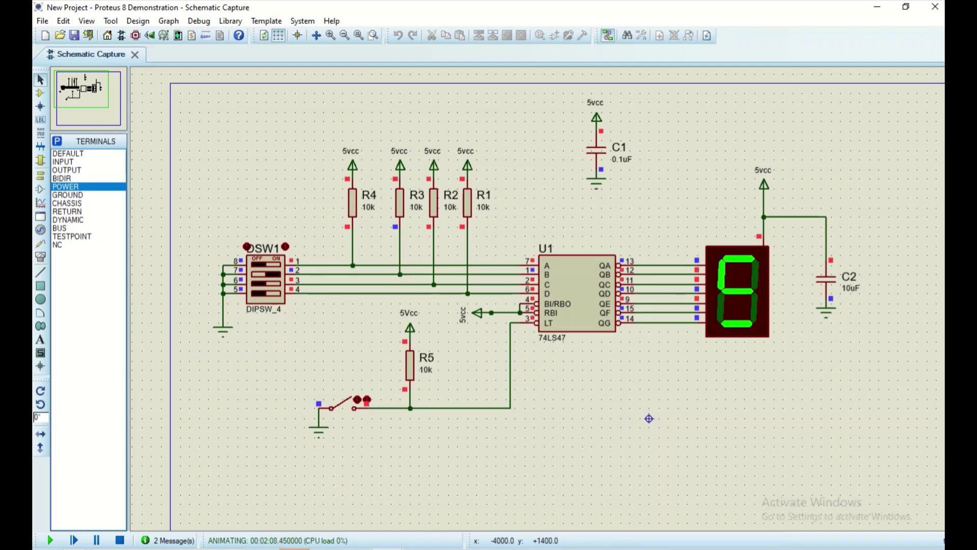
# Step: Test input 14 by turning DSW1 switch 1 on and switch 2 off, and compare the schematic window beside the datasheet patterns
pyautogui.click(270, 265)
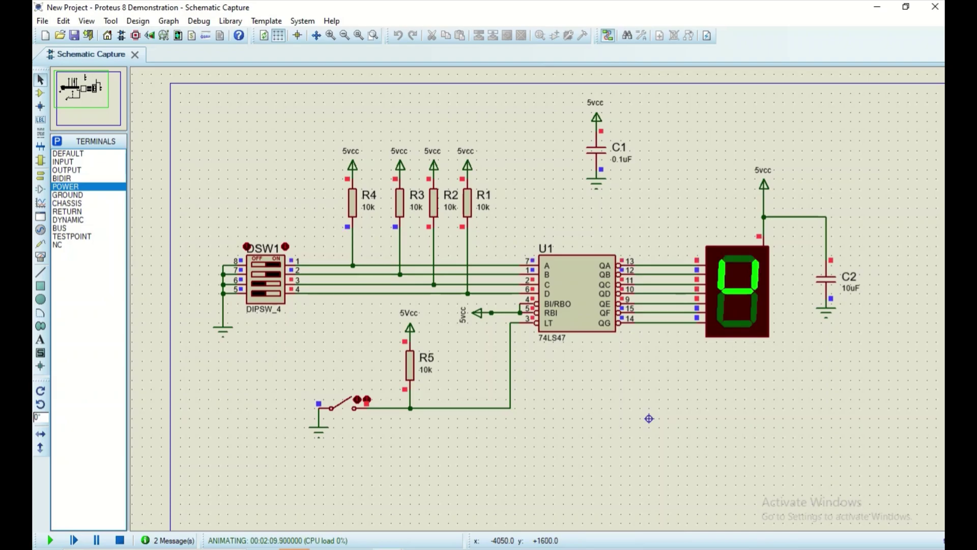
pyautogui.click(266, 274)
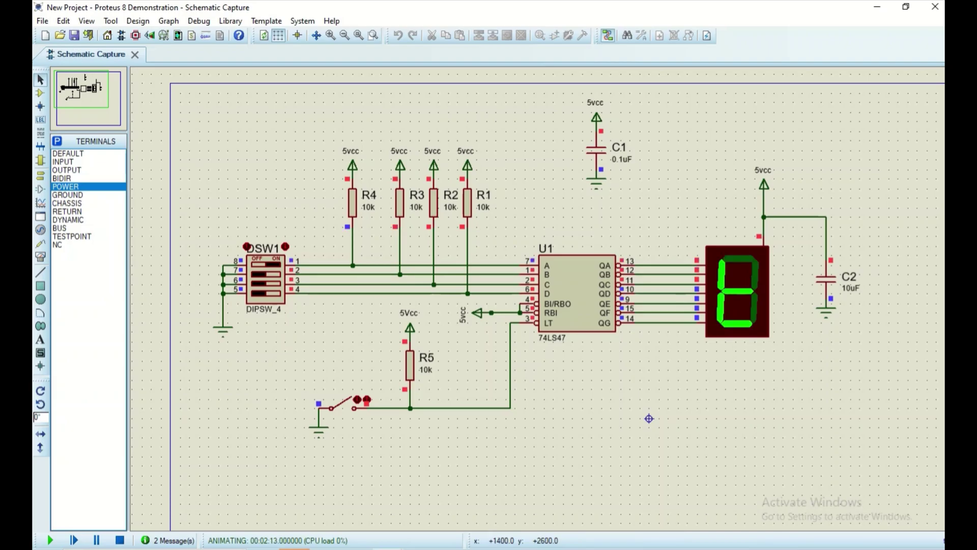
pyautogui.click(905, 7)
pyautogui.moveTo(778, 259); pyautogui.dragTo(397, 89)
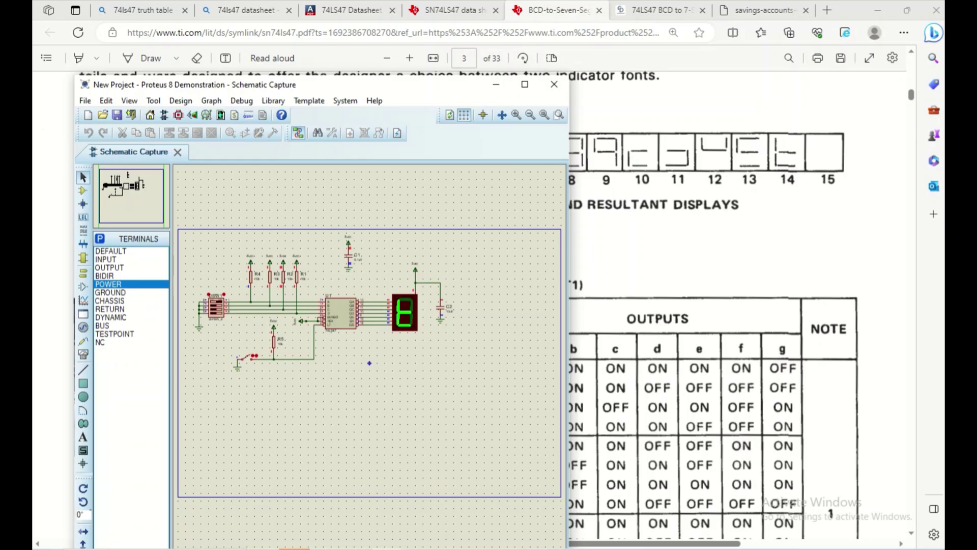
pyautogui.press('super+Up')
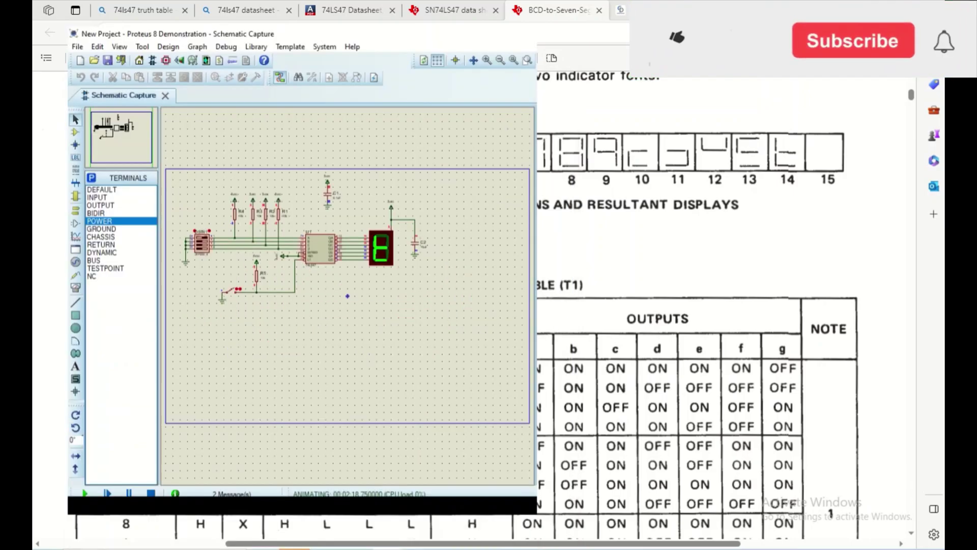
pyautogui.scroll(1, 357, 229)
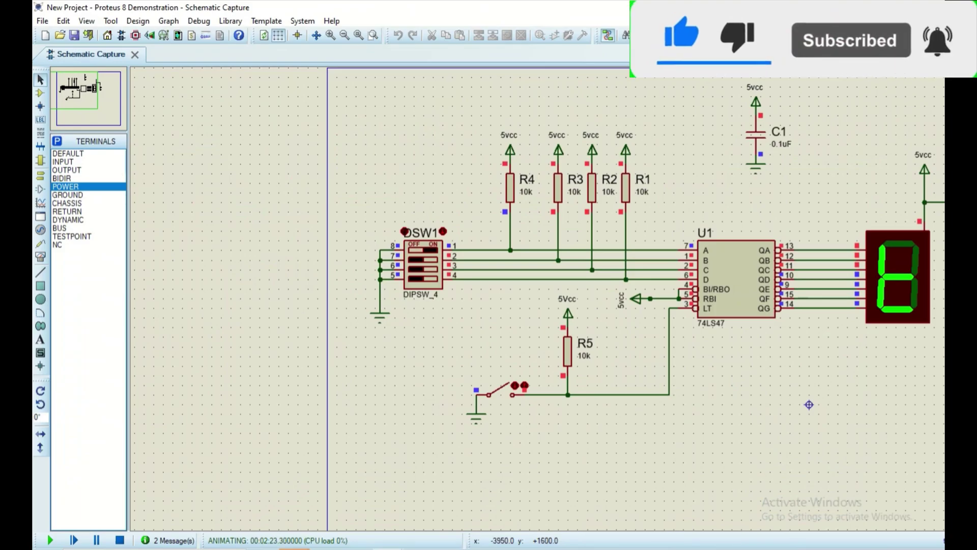
# Step: Test input 15 by turning DSW1 switch 1 off so all four switches are off, and examine the display
pyautogui.click(427, 249)
pyautogui.scroll(-2, 809, 405)
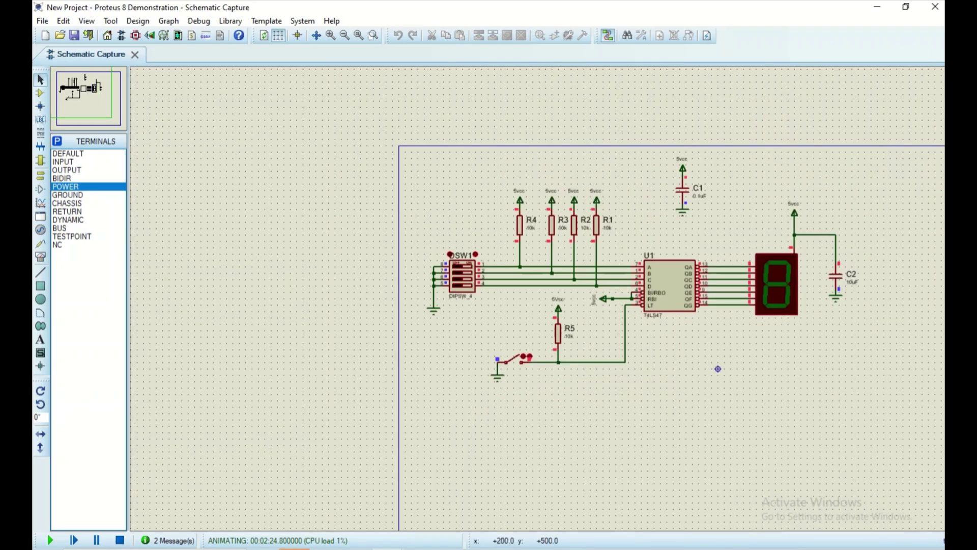
pyautogui.scroll(2, 717, 369)
pyautogui.scroll(-2, 615, 483)
pyautogui.scroll(2, 616, 485)
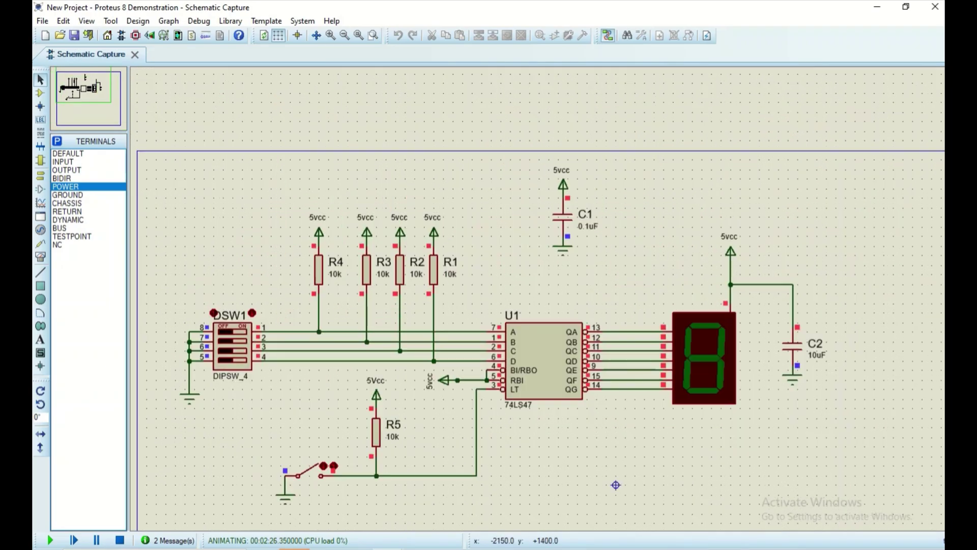
# Step: Turn all DSW1 switches back on and test the lamp-test input by toggling the switch on U1's LT line
pyautogui.click(233, 332)
pyautogui.click(232, 341)
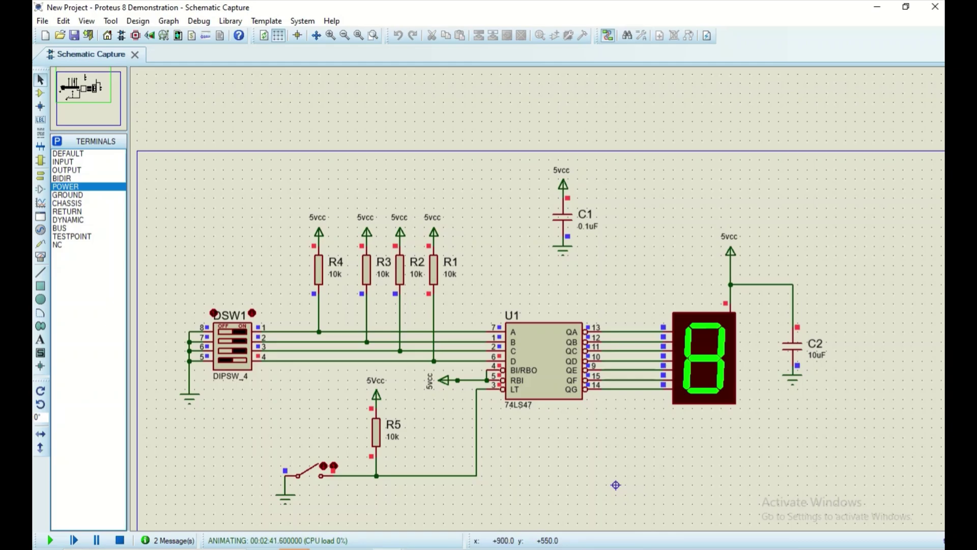
pyautogui.click(314, 470)
pyautogui.click(314, 470)
pyautogui.click(314, 470)
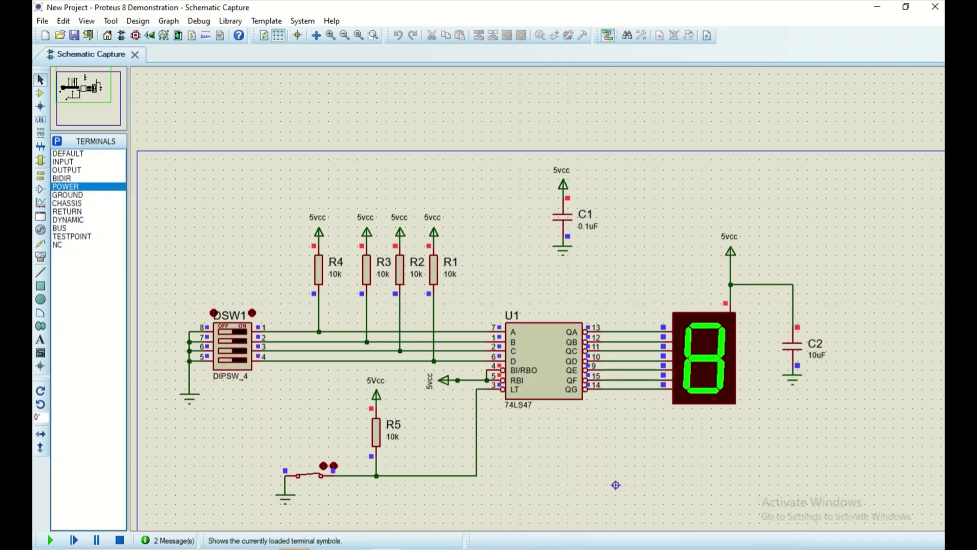
# Step: Restart the simulation and close the switch on U1's LT line to repeat the lamp test with all DSW1 switches on
pyautogui.click(119, 540)
pyautogui.press('F12')
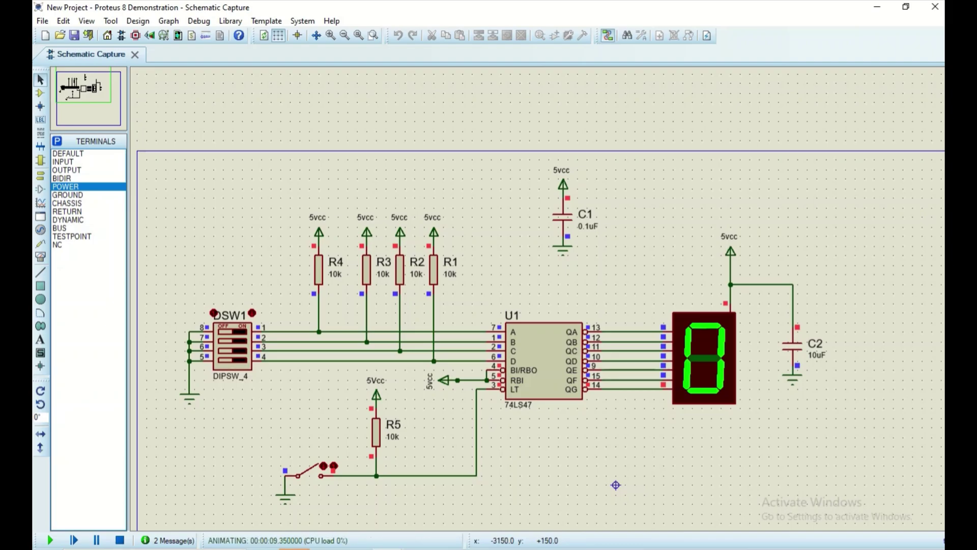
pyautogui.click(310, 465)
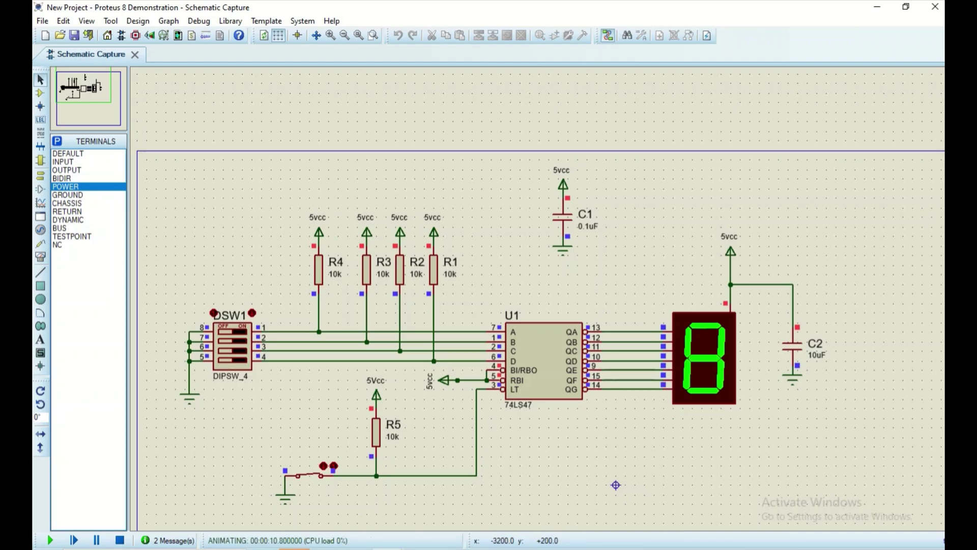